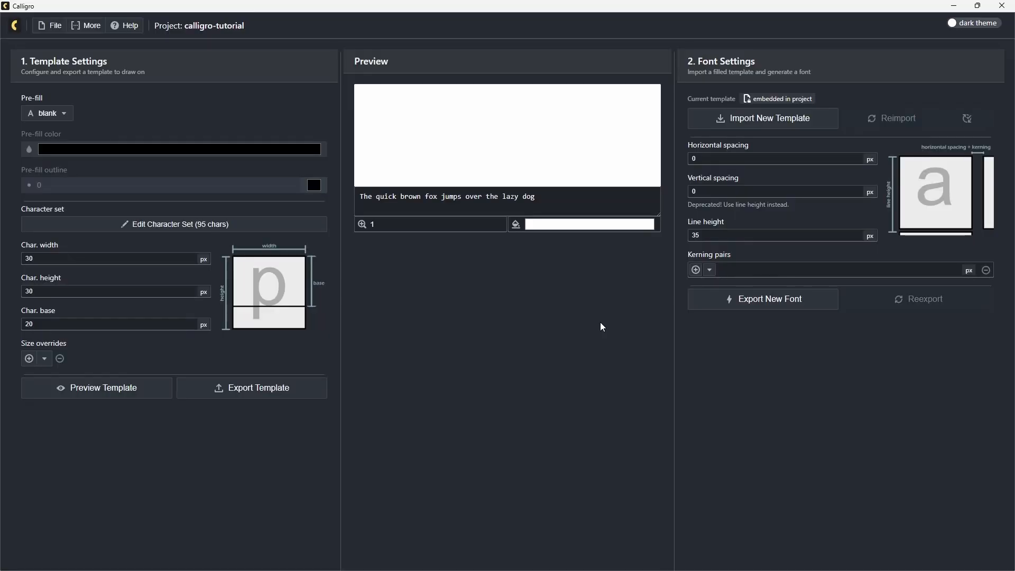
Preview the blank template's character grid and close the preview.
{"action": "left_click", "coordinate": [122, 393]}
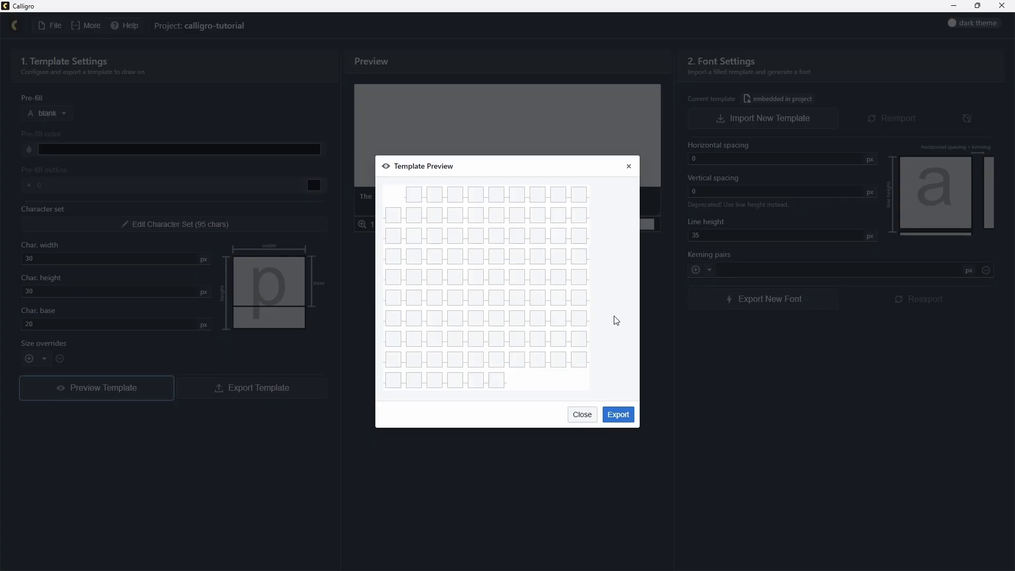
{"action": "left_click", "coordinate": [676, 362]}
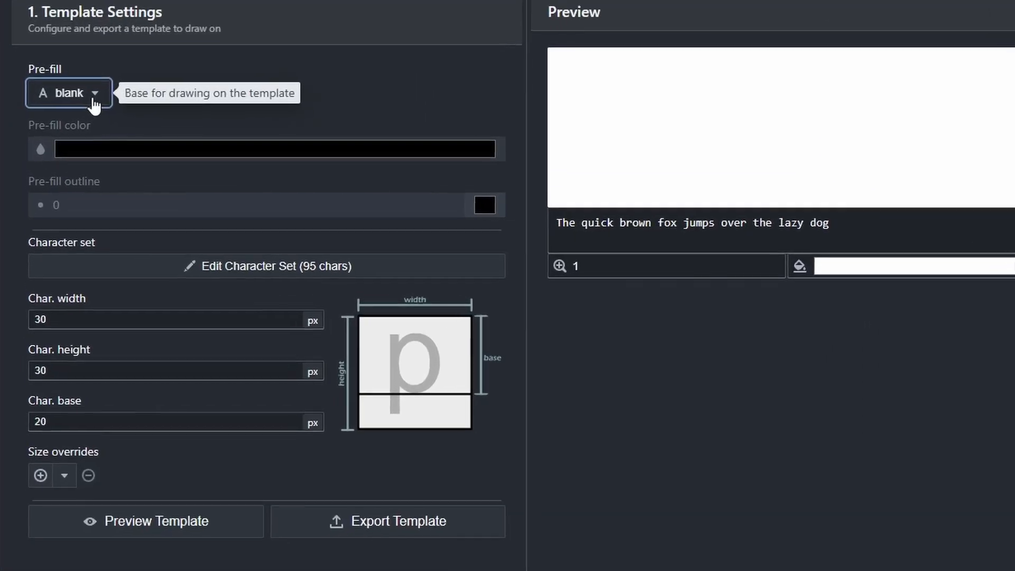
Pre-fill the template with the Cascadia Code font and check the filled character grid in the template preview.
{"action": "left_click", "coordinate": [94, 101]}
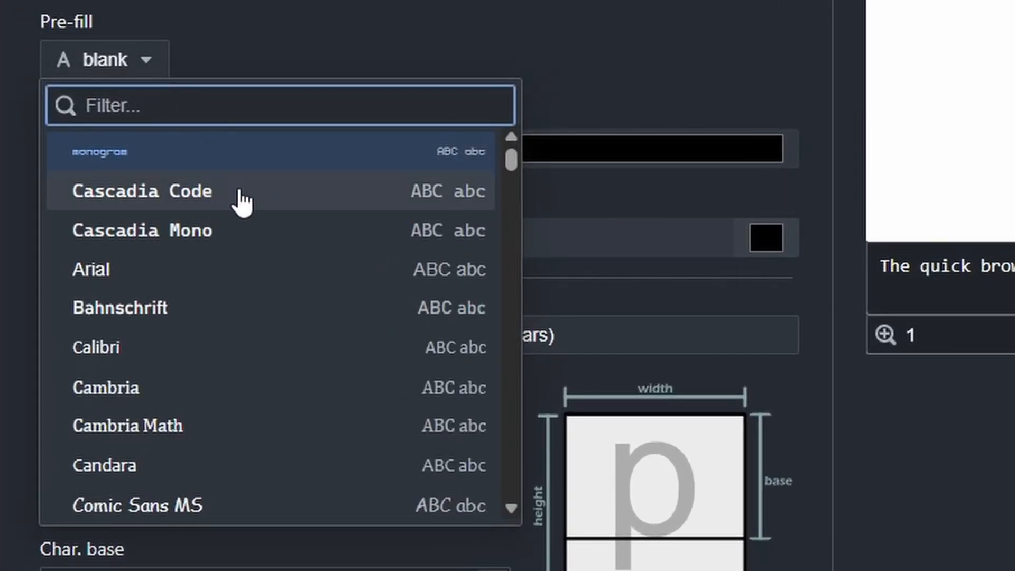
{"action": "left_click", "coordinate": [209, 191]}
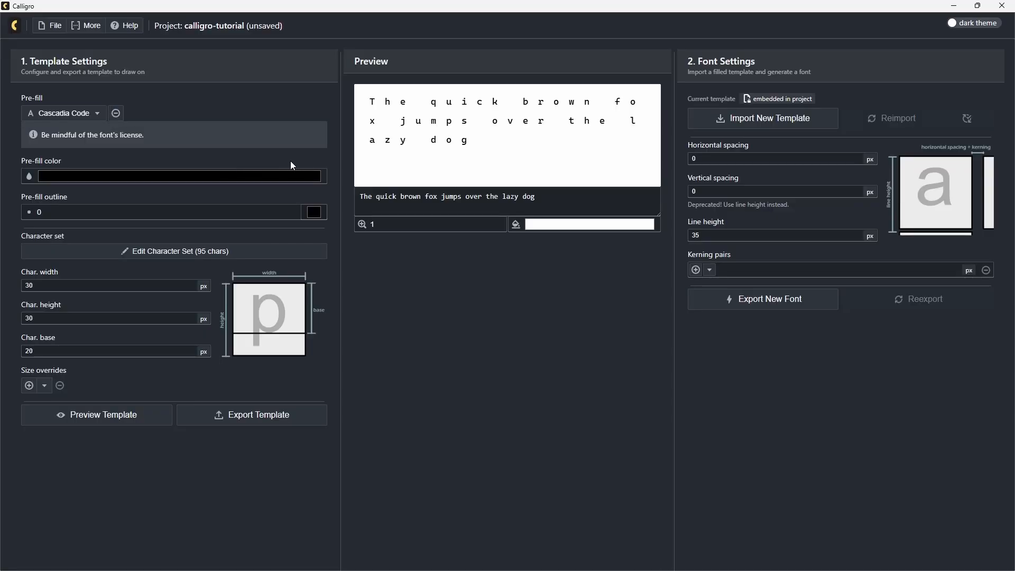
{"action": "left_click", "coordinate": [135, 414]}
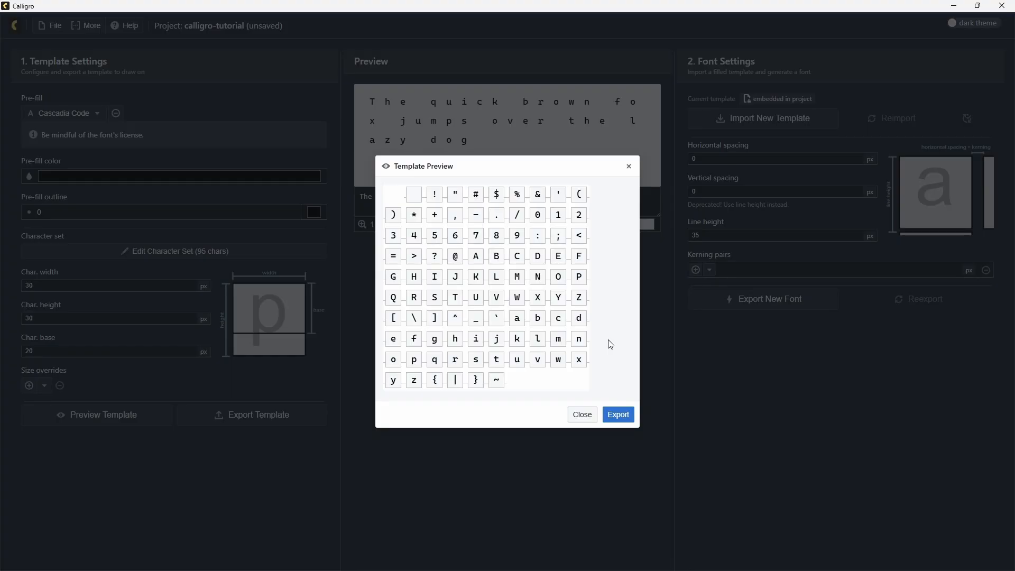
{"action": "left_click", "coordinate": [787, 394]}
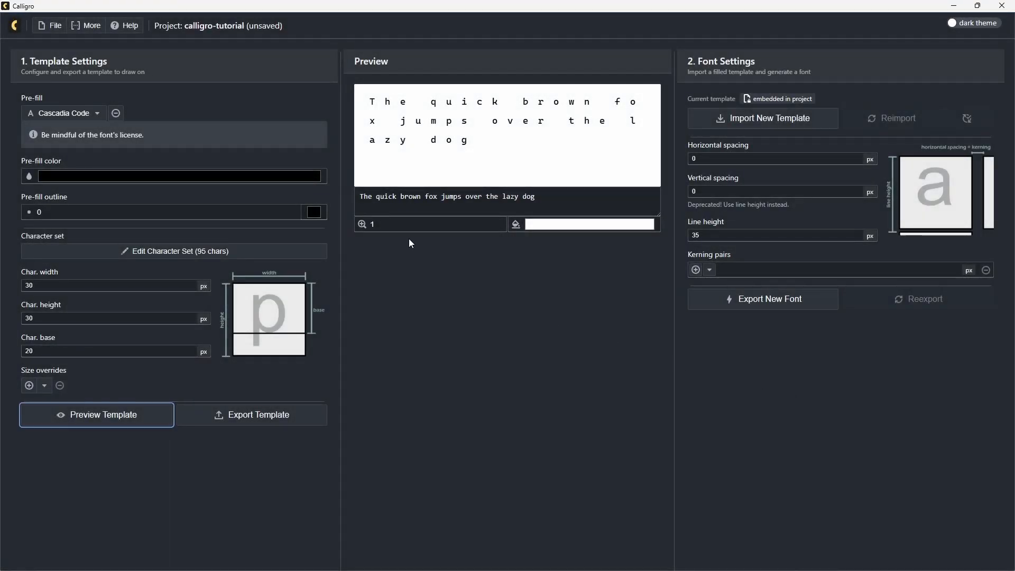
Set the pre-fill color to a bright light blue, keeping the pre-fill outline at 0.
{"action": "left_click", "coordinate": [178, 183]}
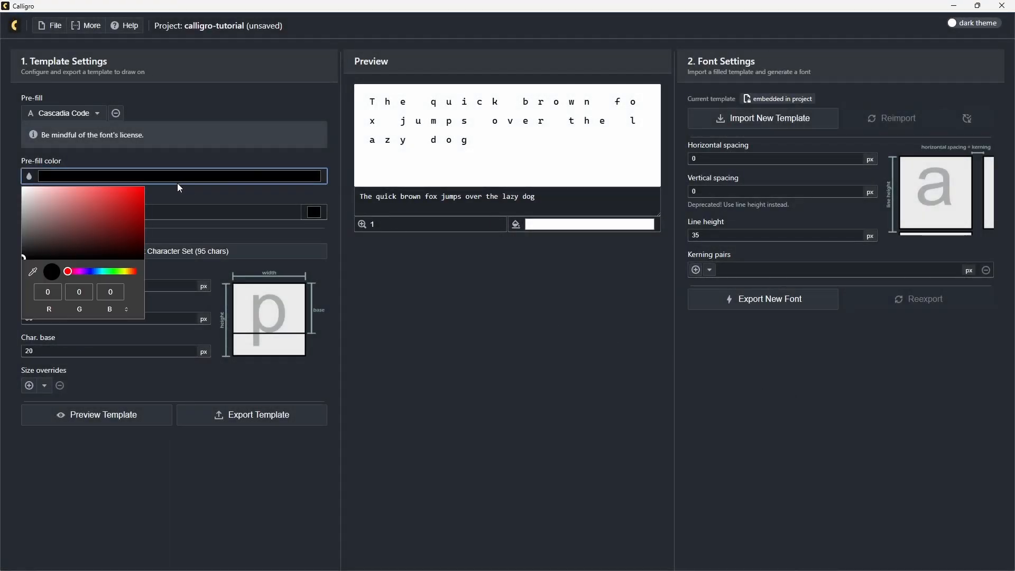
{"action": "left_click", "coordinate": [91, 272]}
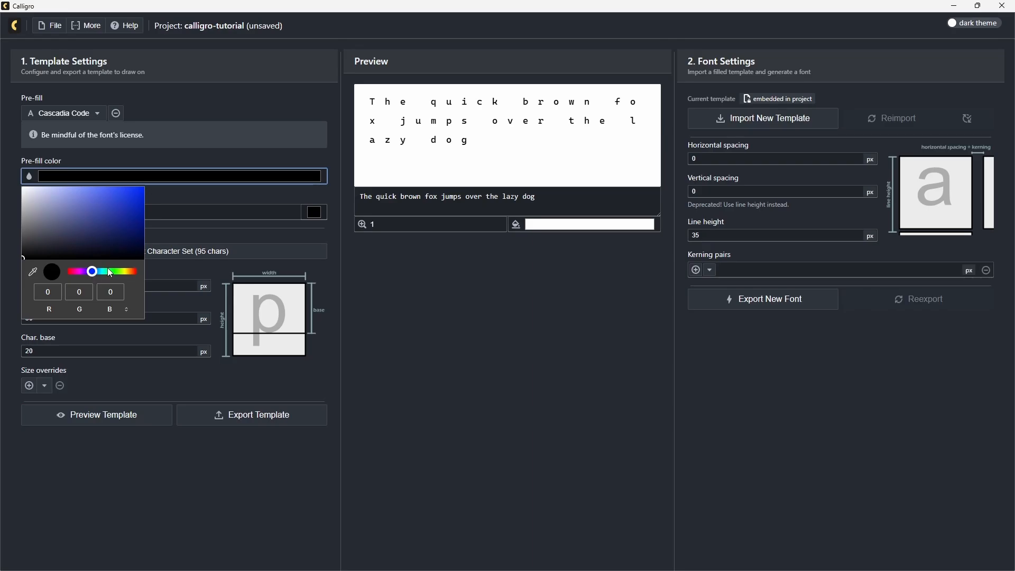
{"action": "mouse_move", "coordinate": [88, 274]}
{"action": "left_mouse_down"}
{"action": "mouse_move", "coordinate": [156, 186]}
{"action": "mouse_move", "coordinate": [176, 184]}
{"action": "left_mouse_up"}
{"action": "left_click", "coordinate": [199, 194]}
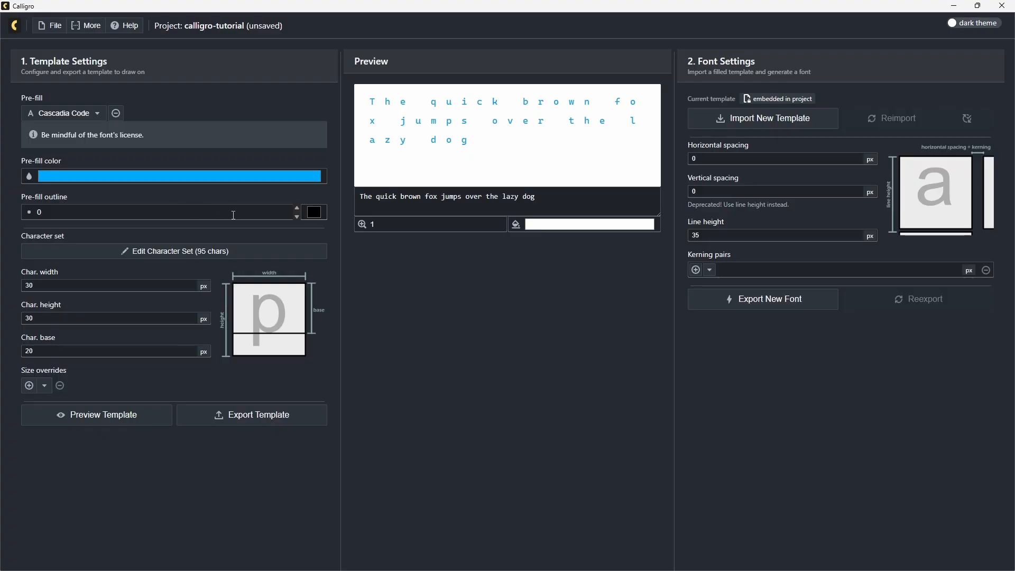
{"action": "left_click", "coordinate": [297, 208]}
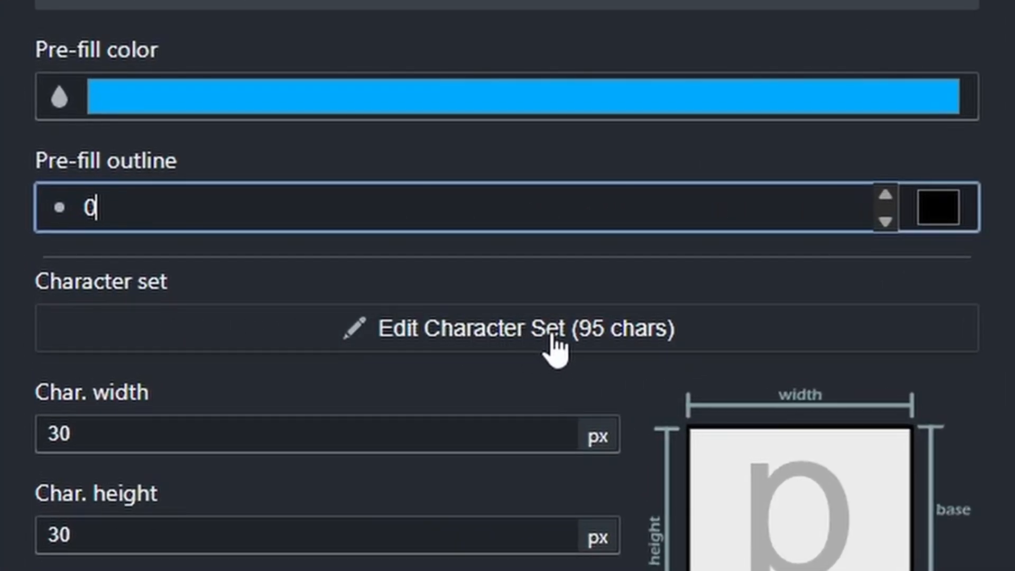
Open the character set for editing and try overriding it with the Latin Extended-A preset.
{"action": "left_click", "coordinate": [590, 347]}
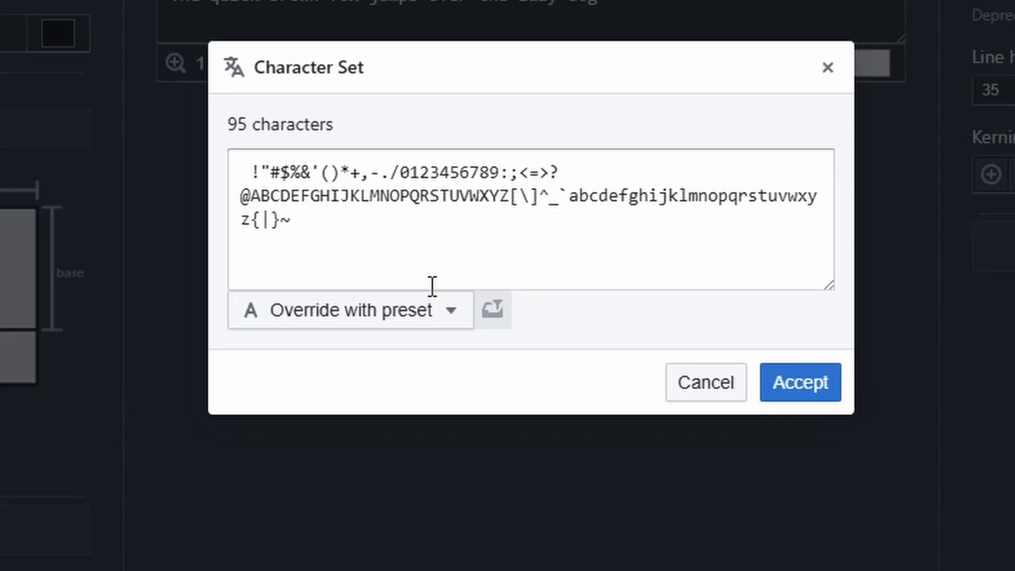
{"action": "left_click", "coordinate": [407, 315]}
{"action": "type", "text": "latin"}
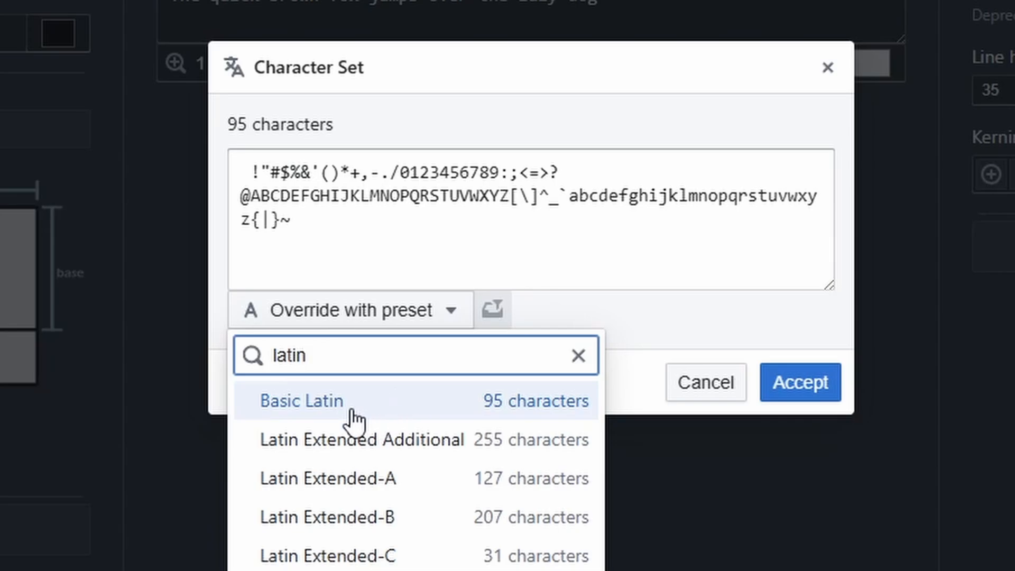
{"action": "left_click", "coordinate": [364, 478]}
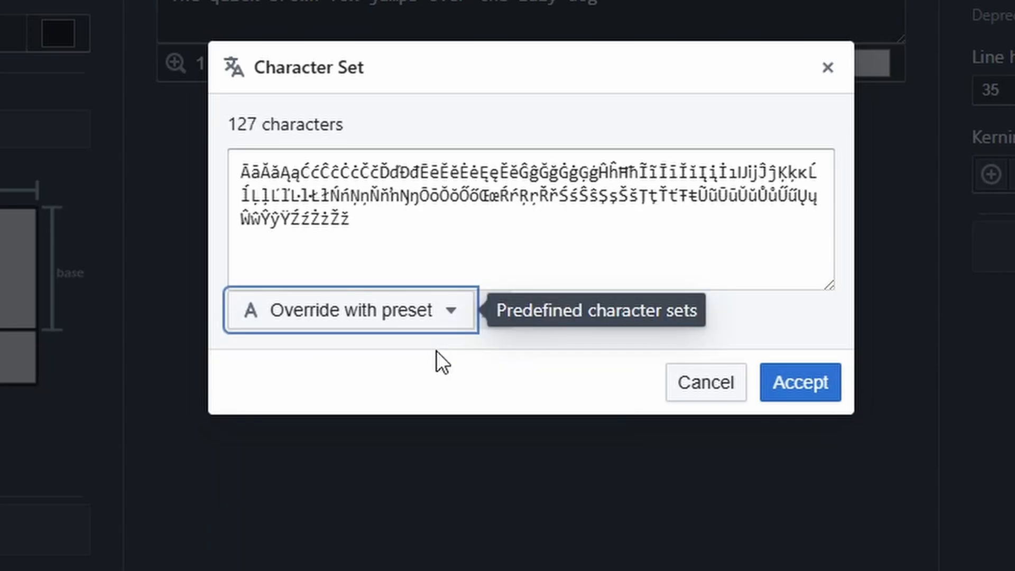
Try overriding the character set with the Cyrillic preset and with the Hiragana preset.
{"action": "left_click", "coordinate": [451, 317]}
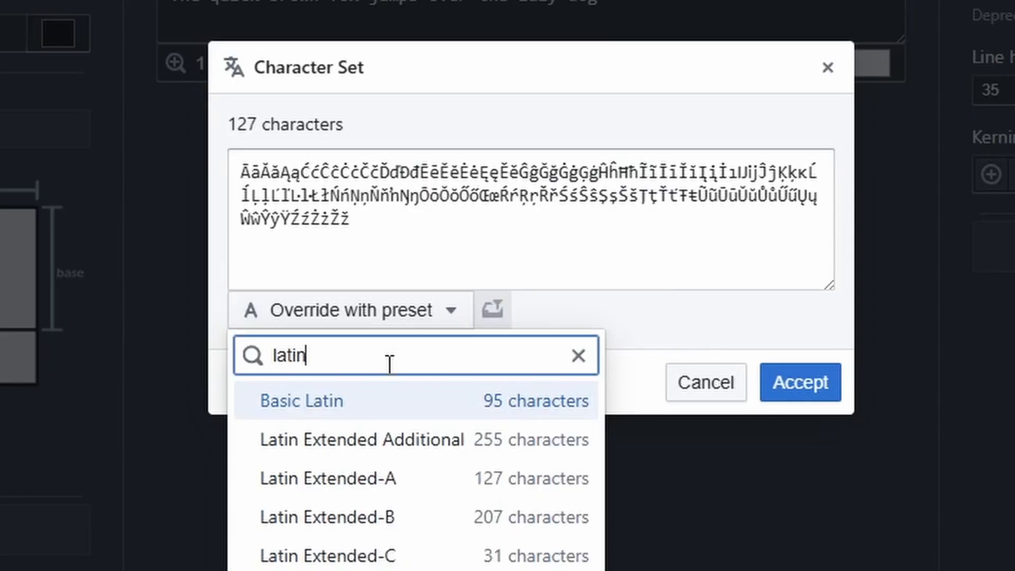
{"action": "left_click_drag", "start_coordinate": [390, 363], "coordinate": [262, 364]}
{"action": "type", "text": "cyri"}
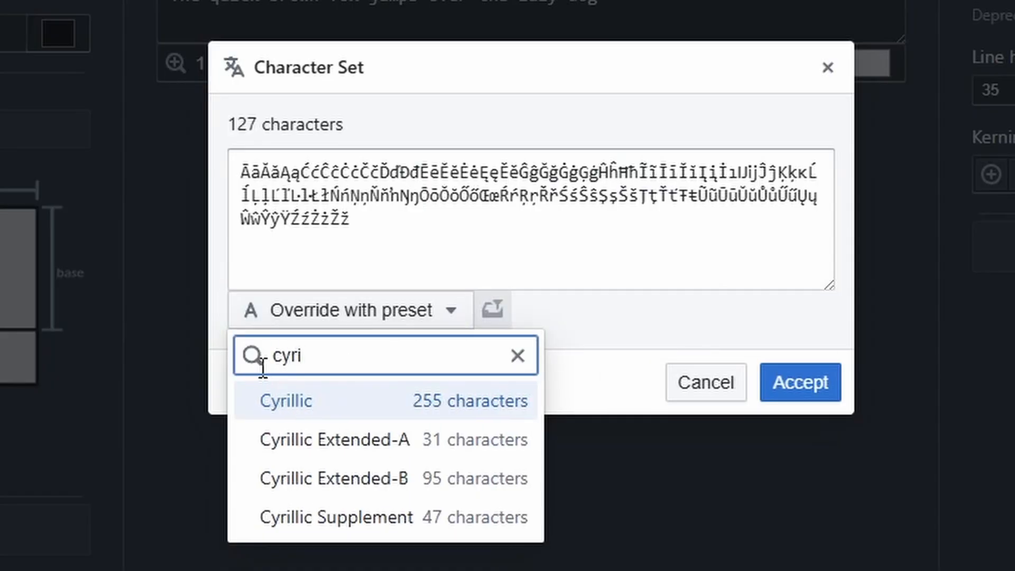
{"action": "key", "text": "Return"}
{"action": "type", "text": "hira"}
{"action": "key", "text": "Return"}
Override the character set with the Basic Latin preset and delete everything except the lowercase letters a to z.
{"action": "type", "text": "basic"}
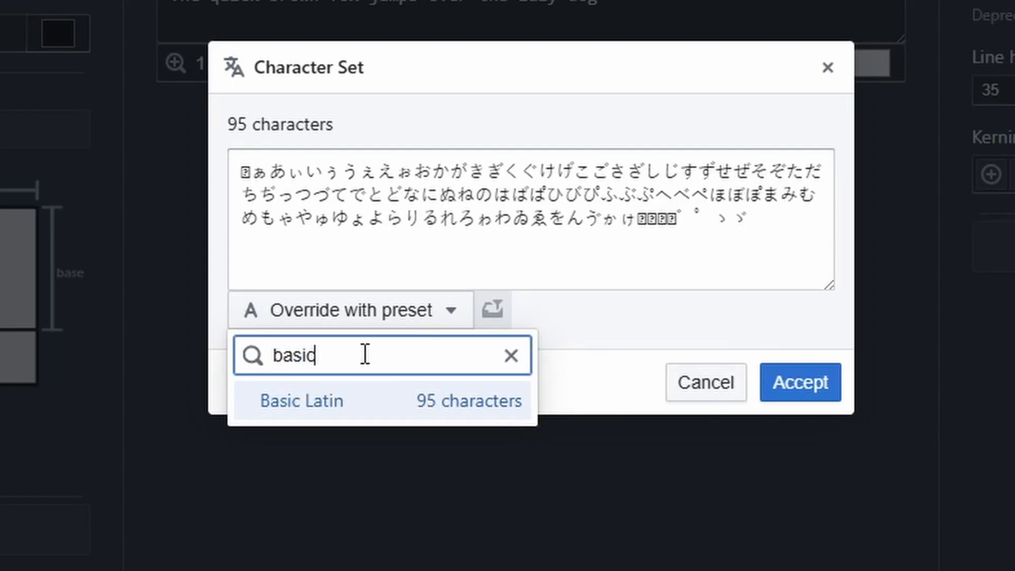
{"action": "left_click", "coordinate": [286, 401]}
{"action": "left_click_drag", "start_coordinate": [568, 196], "coordinate": [221, 154]}
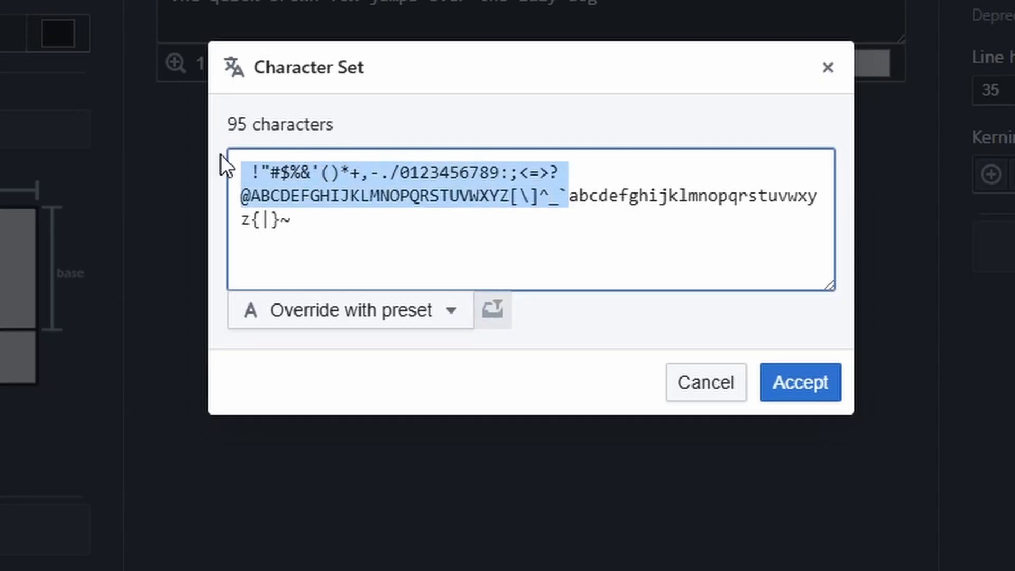
{"action": "key", "text": "BackSpace"}
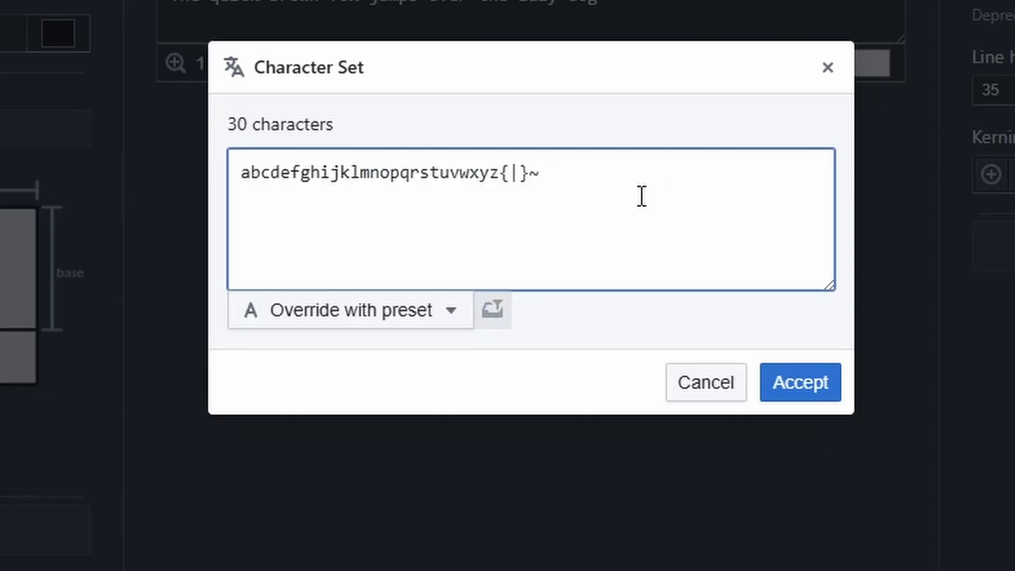
{"action": "left_click", "coordinate": [615, 181]}
{"action": "key", "text": "BackSpace"}
{"action": "key", "text": "BackSpace"}
{"action": "key", "text": "BackSpace"}
{"action": "key", "text": "BackSpace"}
{"action": "left_click", "coordinate": [598, 322]}
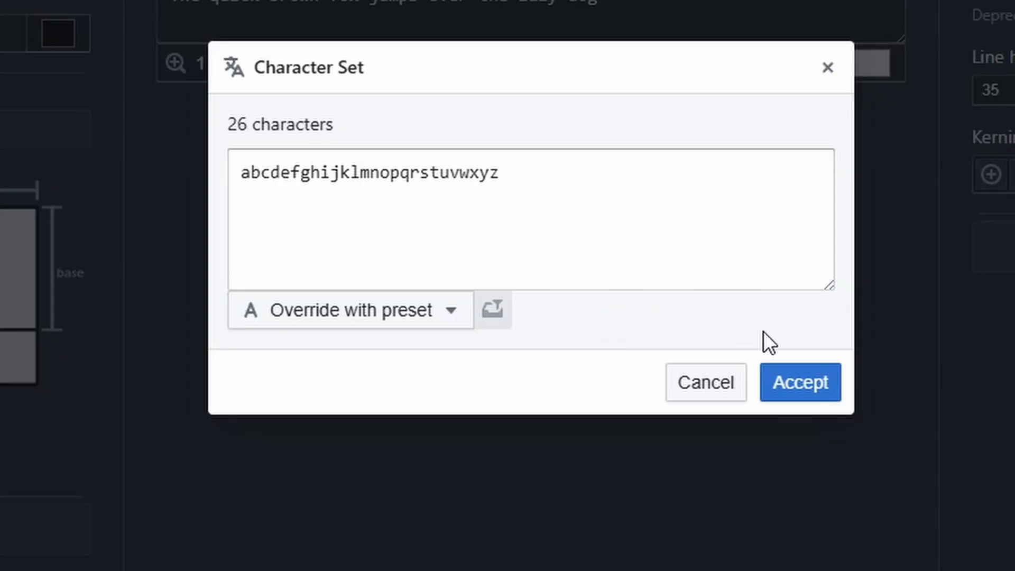
Add a space character to the lowercase character set and accept the set.
{"action": "left_click", "coordinate": [798, 382]}
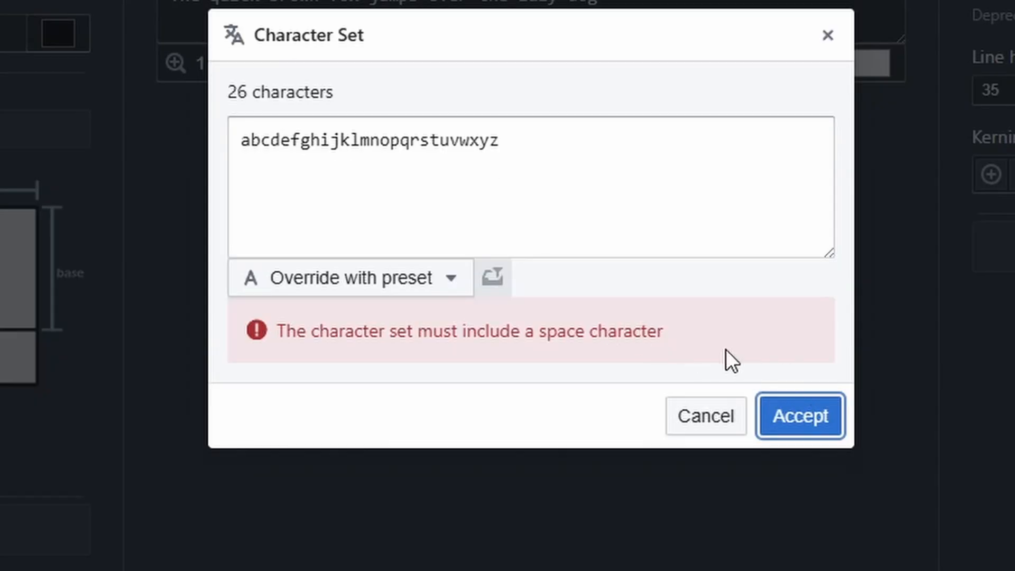
{"action": "left_click", "coordinate": [547, 153]}
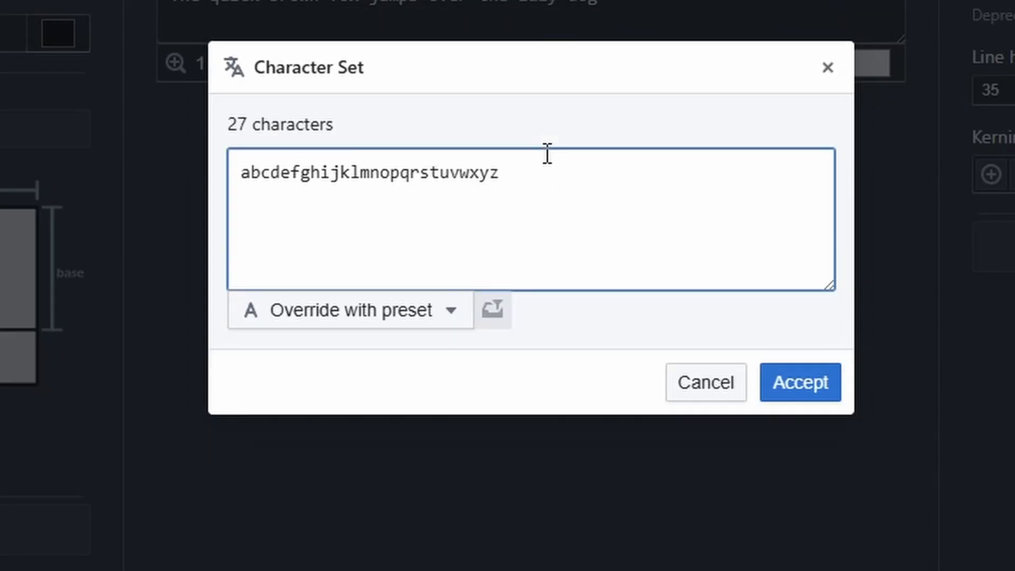
{"action": "left_click", "coordinate": [786, 395]}
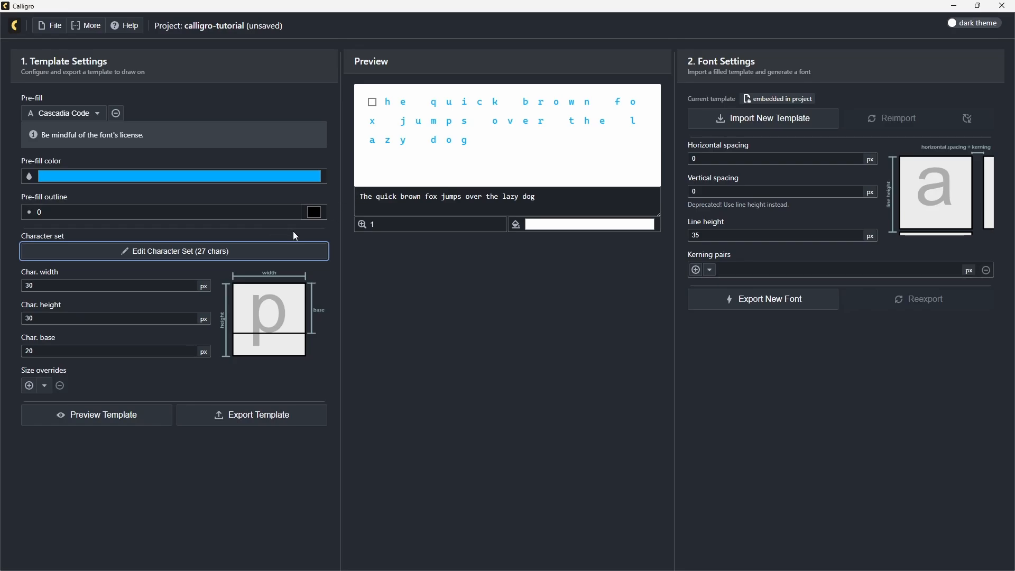
Change the preview text to start with a lowercase t, reading "the quick brown fox jumps over the lazy dog".
{"action": "left_click", "coordinate": [358, 196]}
{"action": "type", "text": "t"}
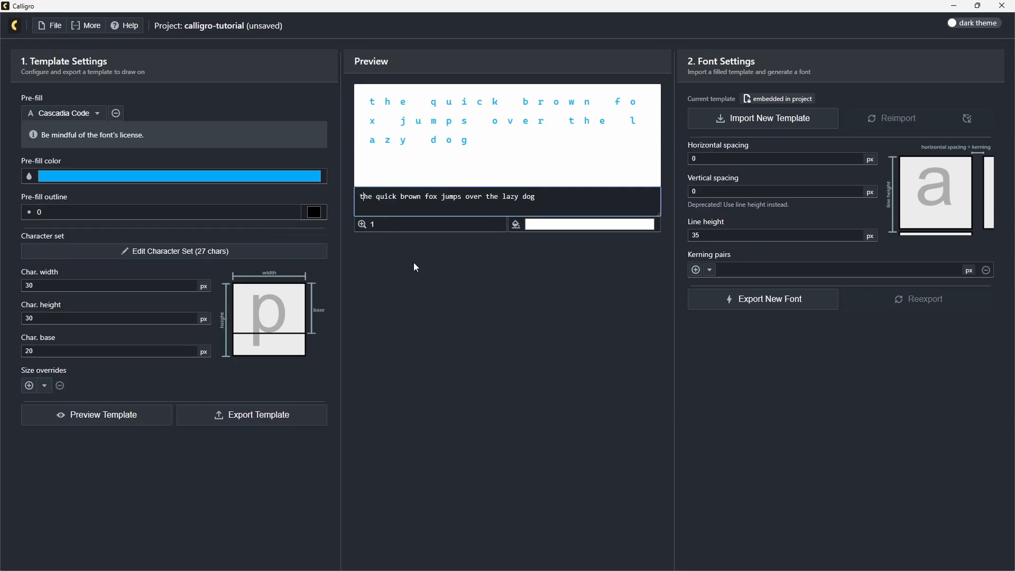
{"action": "left_click", "coordinate": [408, 259]}
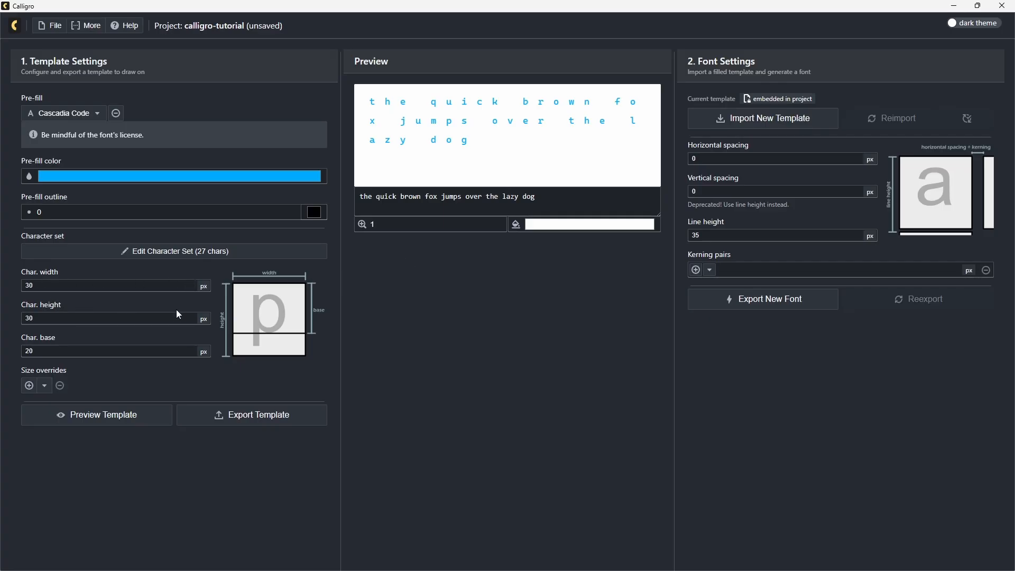
Reduce the default character width to 16 px.
{"action": "left_click", "coordinate": [192, 288]}
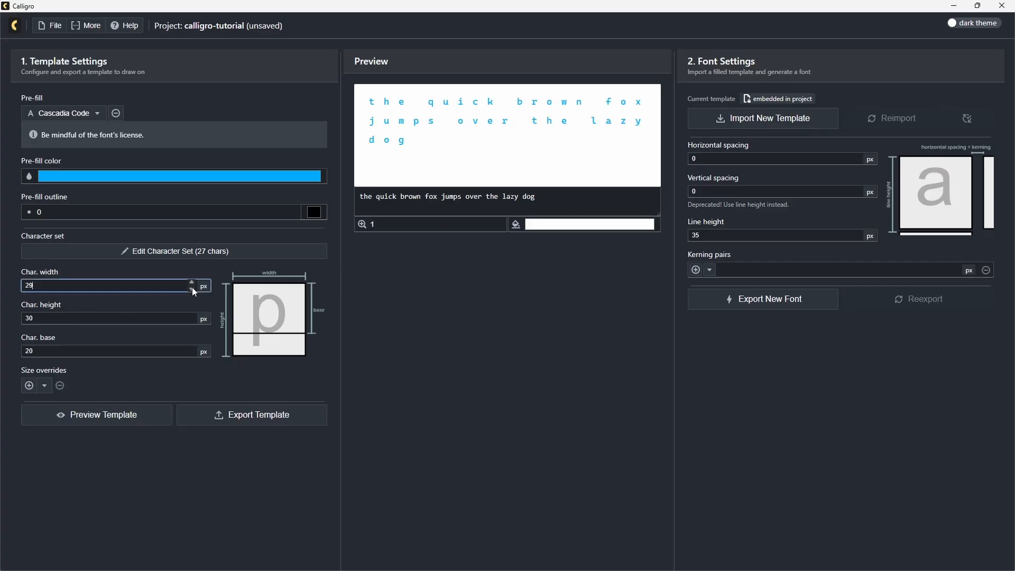
{"action": "left_click", "coordinate": [192, 289]}
{"action": "left_click", "coordinate": [192, 289]}
{"action": "left_click", "coordinate": [192, 288]}
{"action": "left_click", "coordinate": [191, 289]}
{"action": "left_click", "coordinate": [192, 288]}
{"action": "left_click", "coordinate": [192, 289]}
{"action": "left_click", "coordinate": [192, 288]}
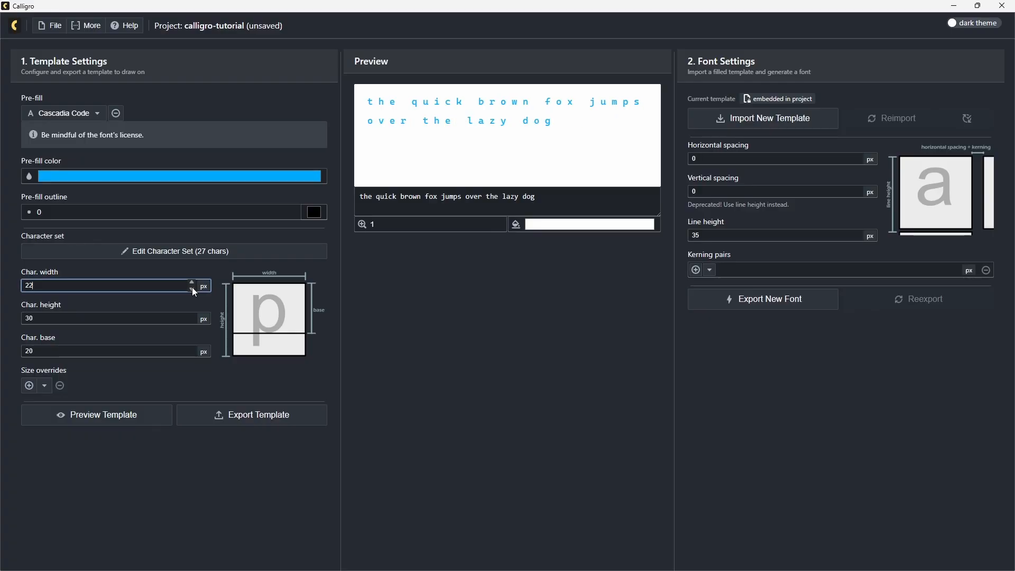
{"action": "left_click", "coordinate": [192, 289]}
{"action": "left_click", "coordinate": [192, 288]}
{"action": "left_click", "coordinate": [192, 289]}
{"action": "left_click", "coordinate": [192, 288]}
{"action": "left_click", "coordinate": [192, 288]}
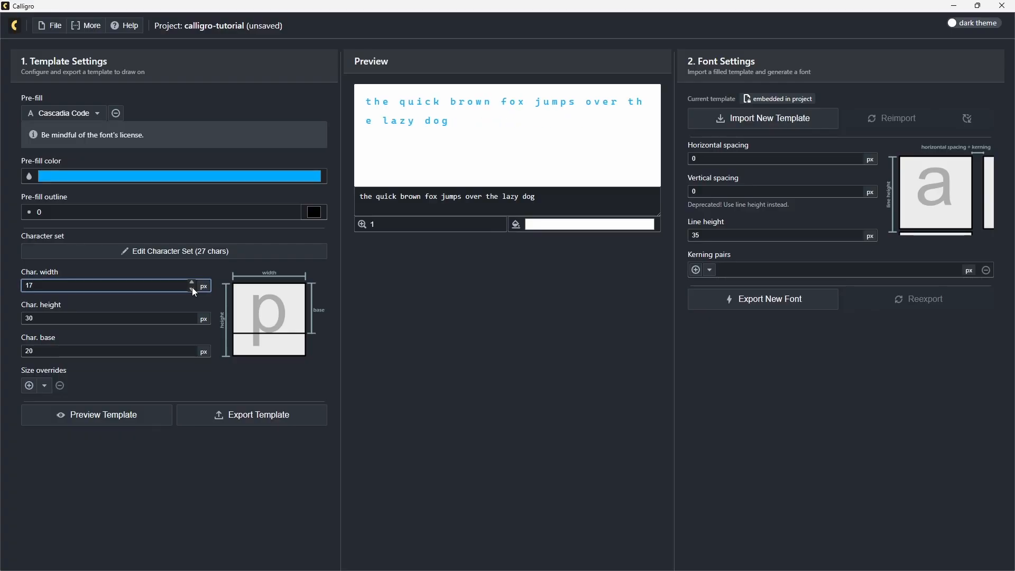
{"action": "left_click", "coordinate": [192, 289]}
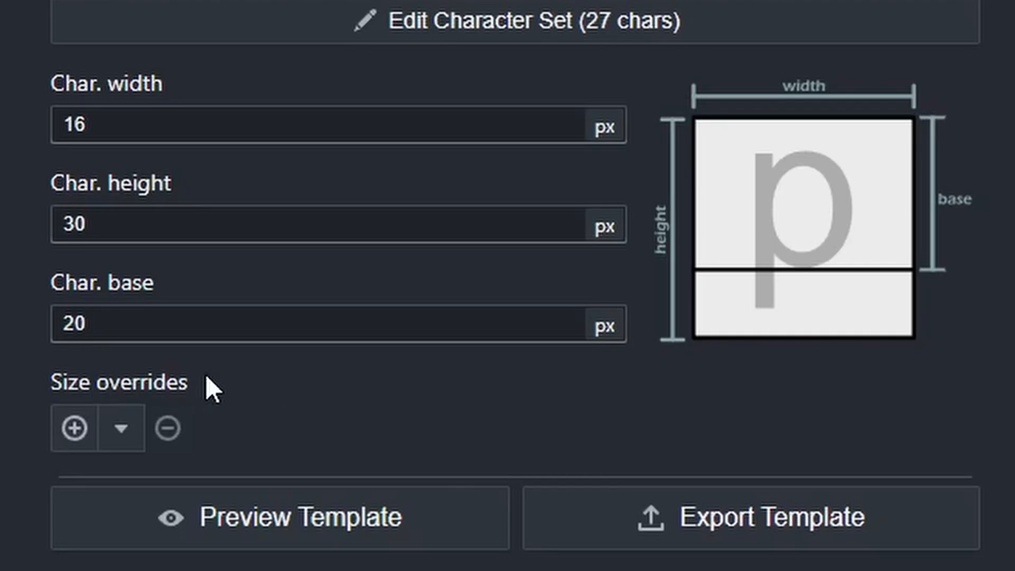
Add size overrides for the characters a, b and c.
{"action": "left_click", "coordinate": [75, 429]}
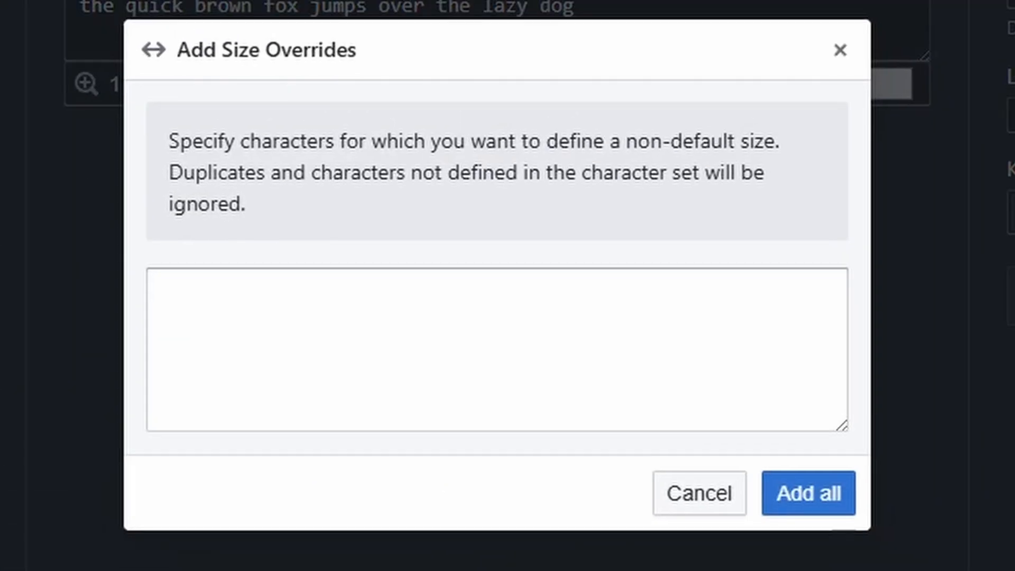
{"action": "left_click", "coordinate": [378, 334]}
{"action": "type", "text": "ab"}
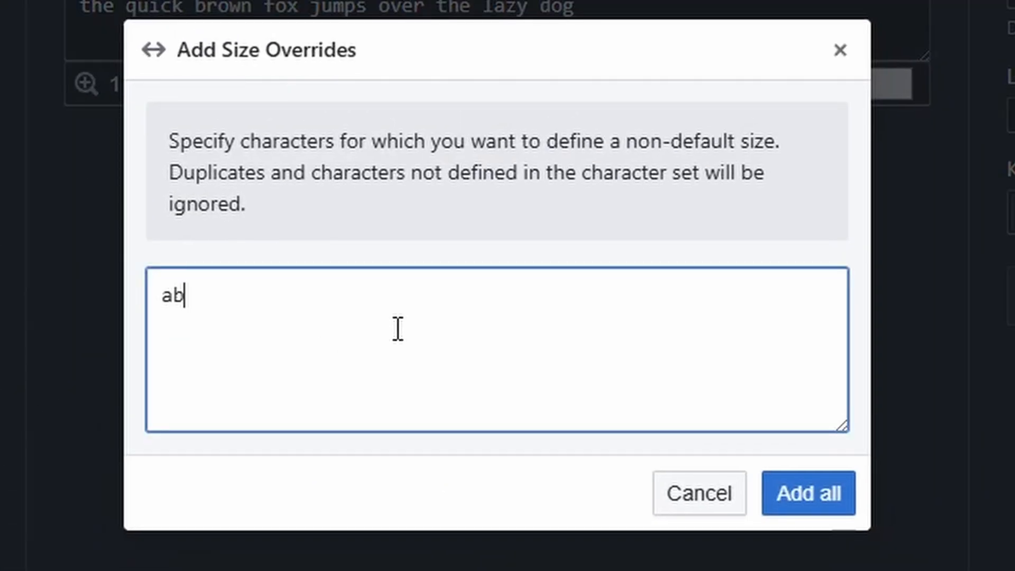
{"action": "type", "text": "c"}
{"action": "left_click", "coordinate": [837, 497]}
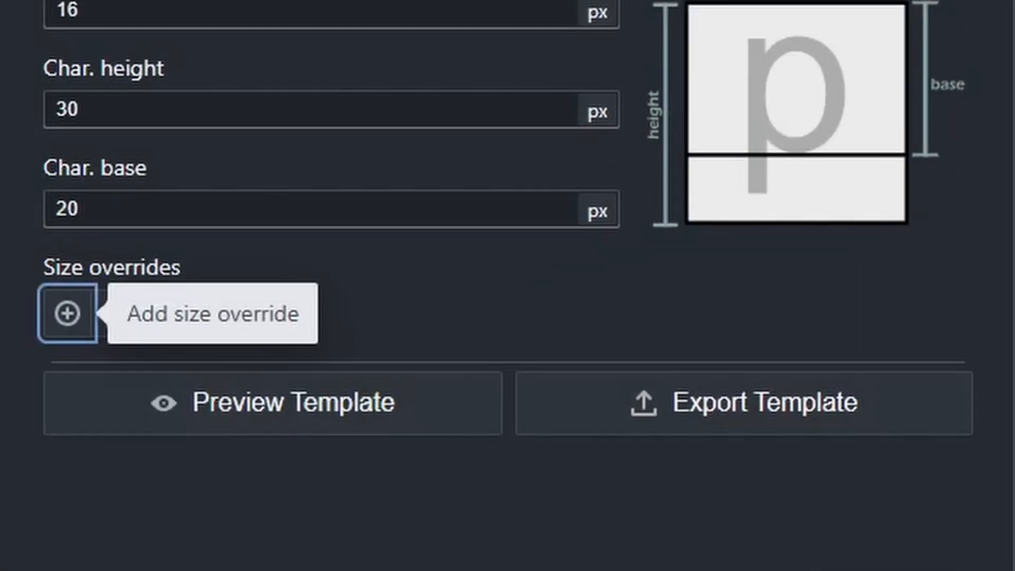
Select the size override for the character a and increase its width override to more than 17 px.
{"action": "left_click", "coordinate": [129, 313]}
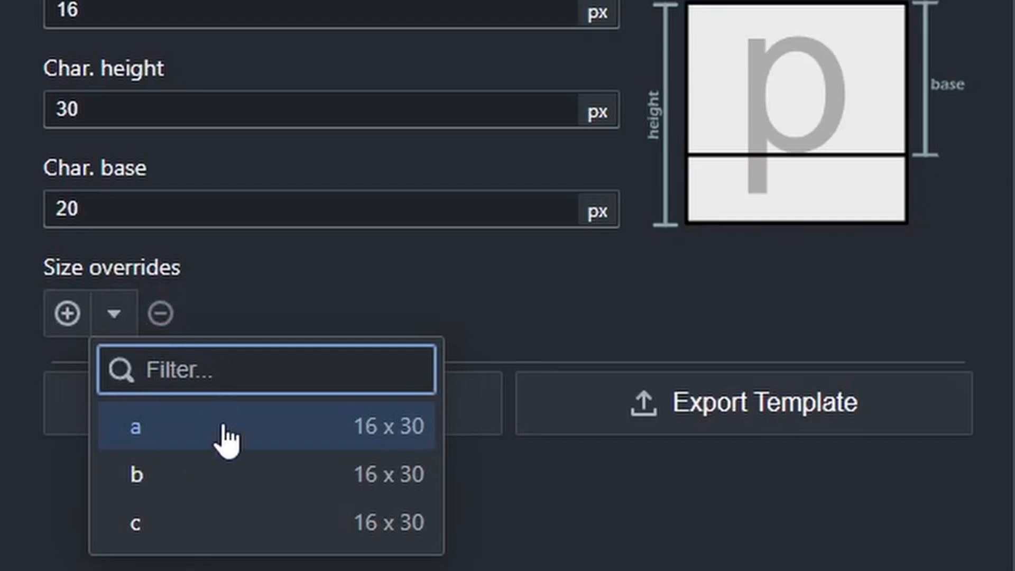
{"action": "left_click", "coordinate": [200, 435]}
{"action": "left_click", "coordinate": [912, 418]}
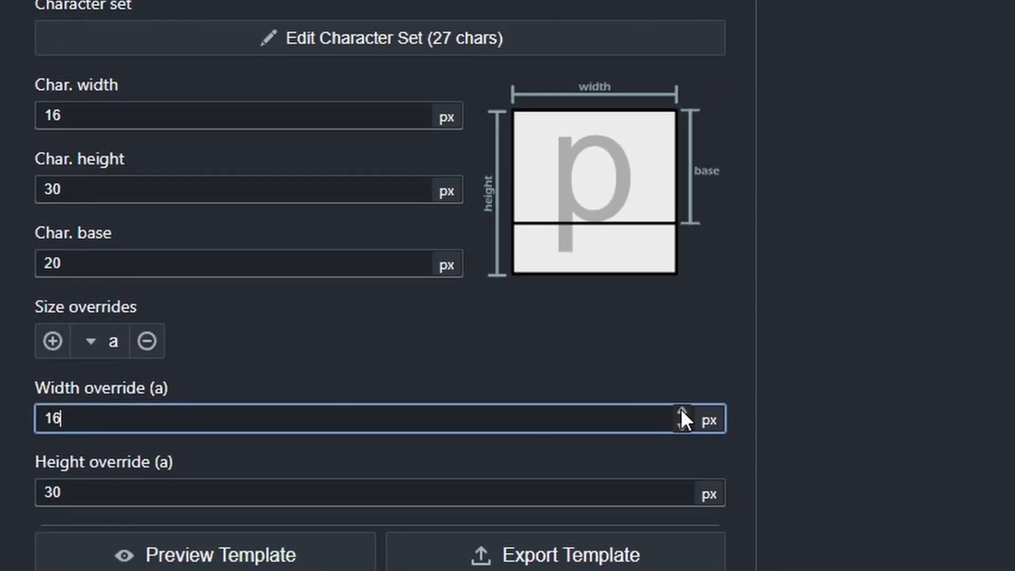
{"action": "left_click", "coordinate": [912, 408]}
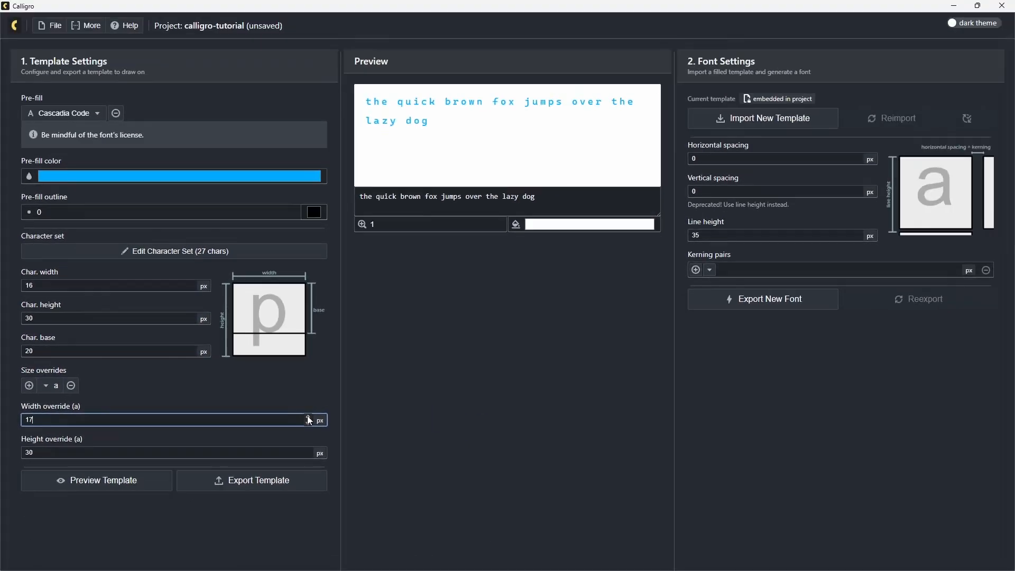
{"action": "left_click", "coordinate": [309, 417]}
{"action": "left_click", "coordinate": [309, 418]}
{"action": "left_click", "coordinate": [309, 418]}
{"action": "left_click", "coordinate": [309, 418]}
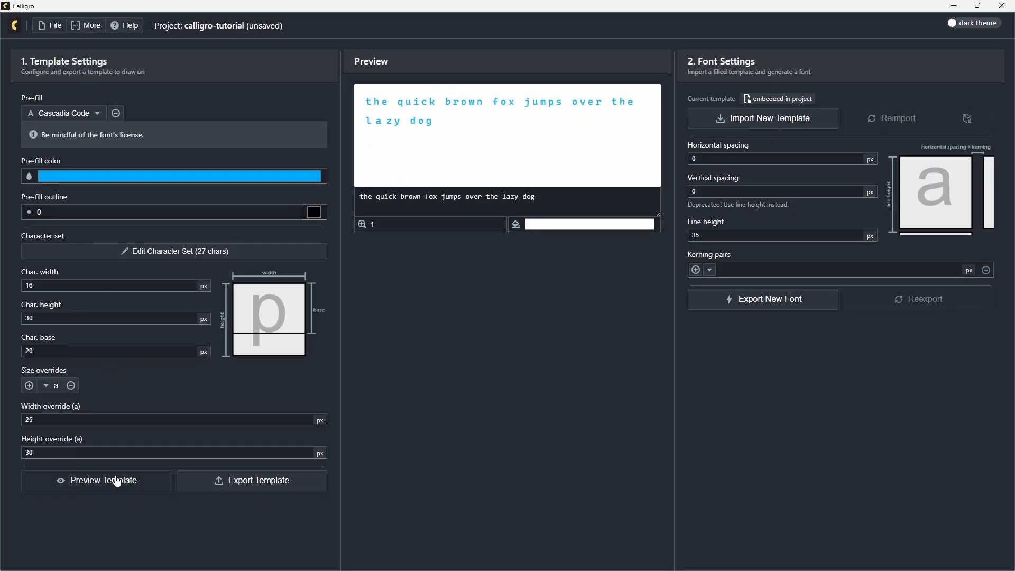
Preview the template, then export it in Aseprite format as calligro-tutorial-template.aseprite in the Documents folder.
{"action": "left_click", "coordinate": [118, 481]}
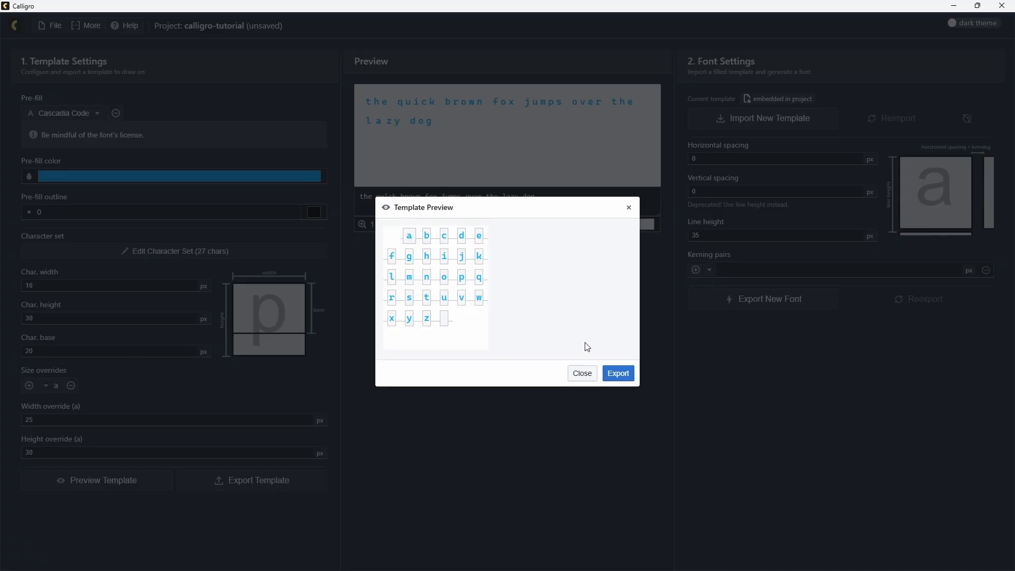
{"action": "left_click", "coordinate": [619, 375]}
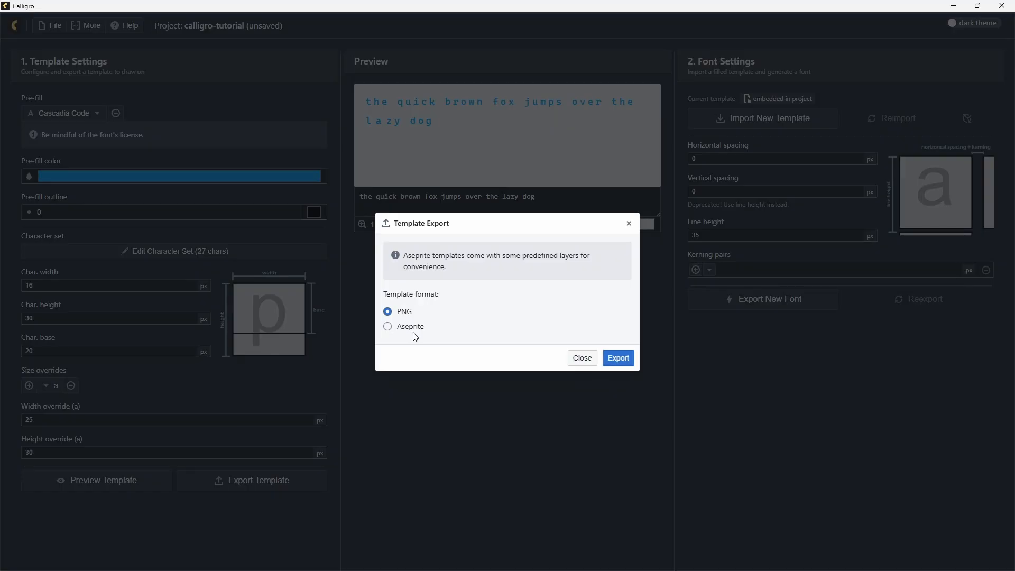
{"action": "left_click", "coordinate": [392, 328]}
{"action": "left_click", "coordinate": [620, 360]}
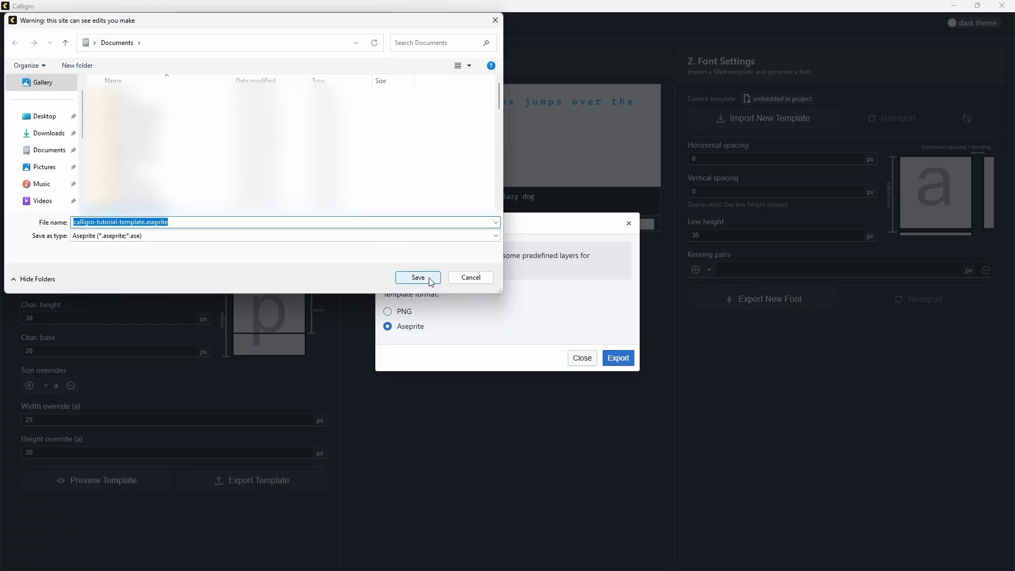
{"action": "left_click", "coordinate": [429, 279]}
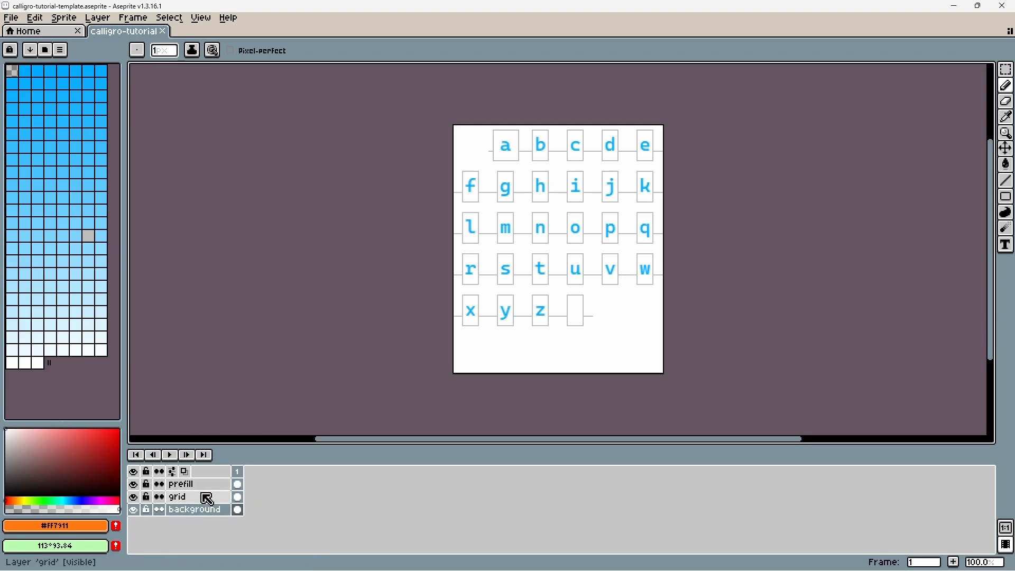
In Aseprite, inspect the prefill and grid layers of the exported template by hiding and reshowing each one.
{"action": "left_click", "coordinate": [181, 485]}
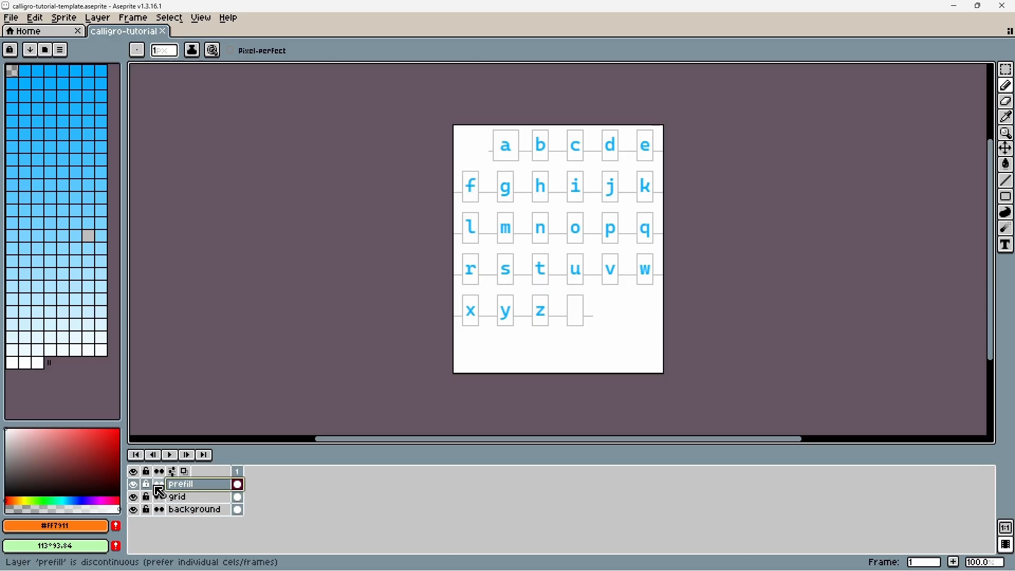
{"action": "left_click", "coordinate": [134, 484]}
{"action": "left_click", "coordinate": [134, 484]}
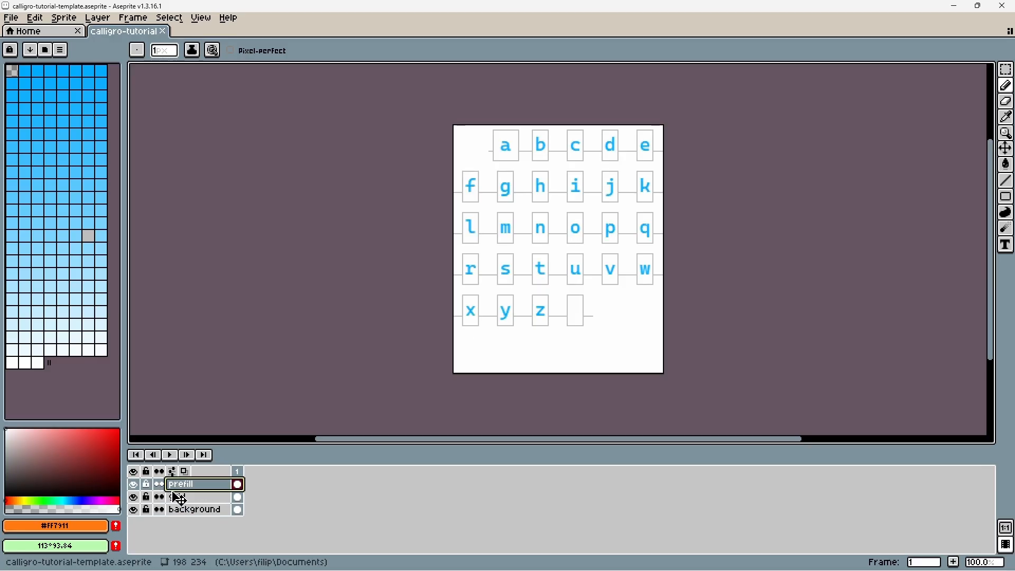
{"action": "left_click", "coordinate": [139, 497]}
{"action": "left_click", "coordinate": [135, 498]}
{"action": "left_click", "coordinate": [135, 497]}
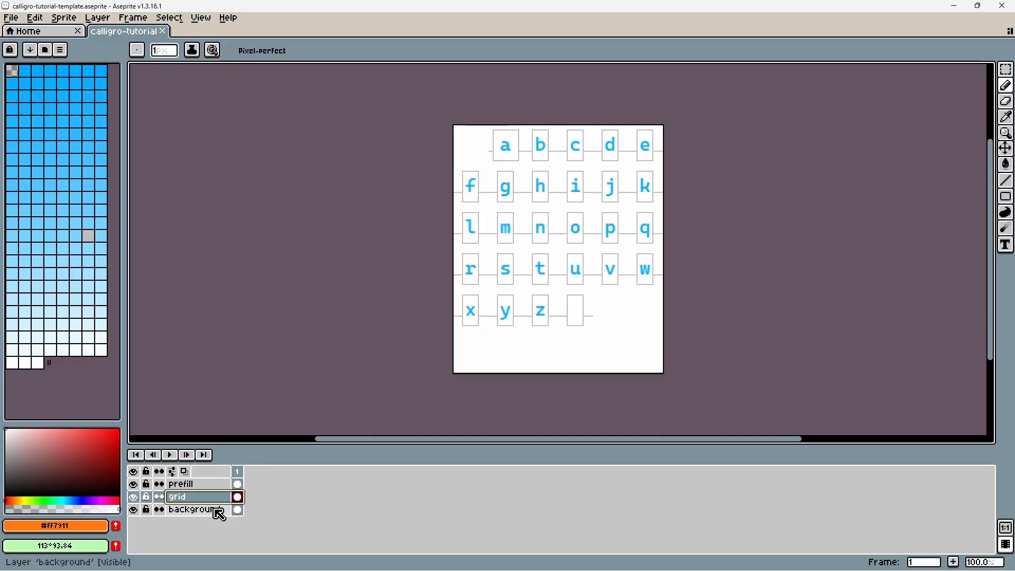
Select the whole prefill layer and apply an outline-transparent-layer convolution matrix to give the letters a black outline.
{"action": "left_click", "coordinate": [214, 484]}
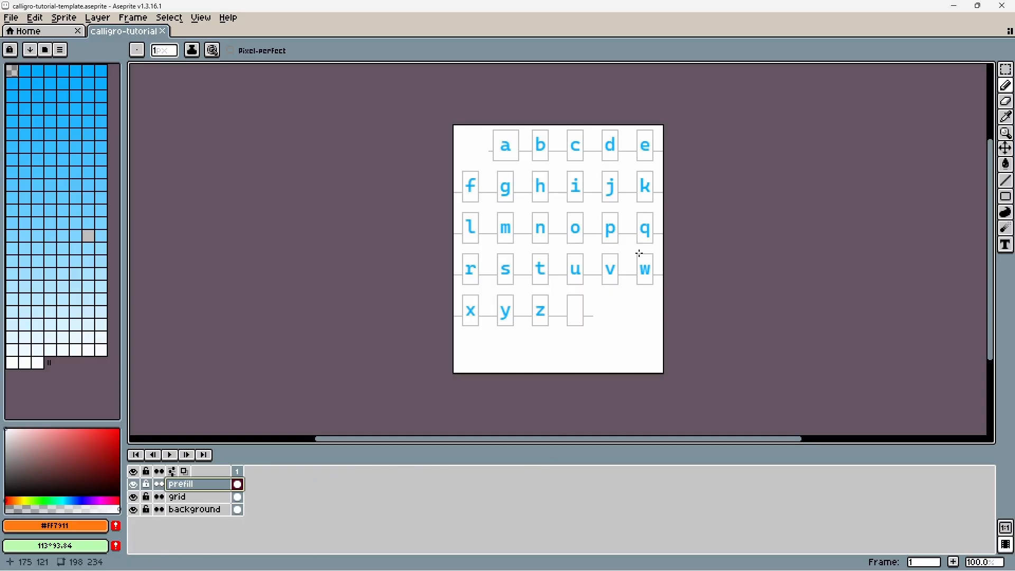
{"action": "key", "text": "ctrl+a"}
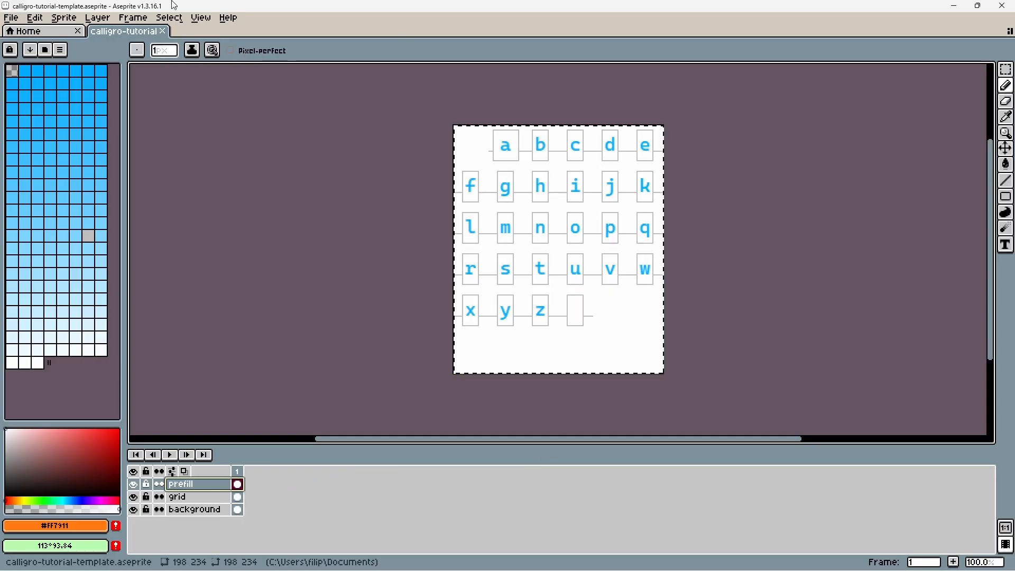
{"action": "left_click", "coordinate": [35, 18]}
{"action": "left_click", "coordinate": [254, 324]}
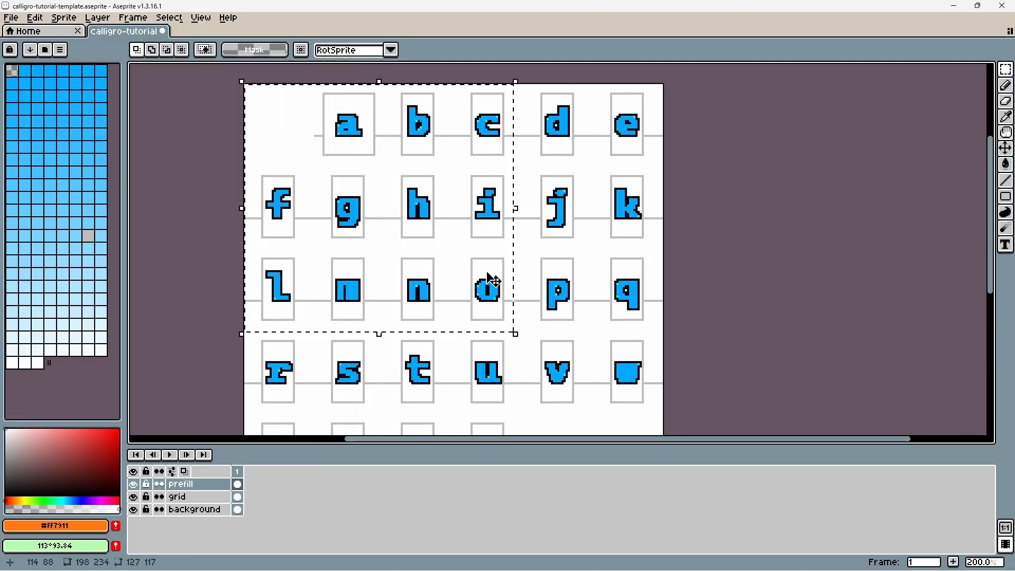
Shift the hue of the letters a to c, f to i and l to o on the prefill layer to orange.
{"action": "left_click", "coordinate": [35, 18]}
{"action": "mouse_move", "coordinate": [89, 286]}
{"action": "left_click", "coordinate": [259, 297]}
{"action": "left_click_drag", "start_coordinate": [748, 148], "coordinate": [814, 157]}
{"action": "left_click", "coordinate": [875, 115]}
Select a rectangular area around the letters s to w, y and z.
{"action": "scroll", "coordinate": [643, 273], "scroll_direction": "down", "scroll_amount": 1}
{"action": "mouse_move", "coordinate": [668, 391]}
{"action": "left_mouse_down"}
{"action": "mouse_move", "coordinate": [663, 374]}
{"action": "mouse_move", "coordinate": [486, 307]}
{"action": "left_mouse_up"}
{"action": "left_click", "coordinate": [35, 17]}
{"action": "mouse_move", "coordinate": [100, 286]}
{"action": "left_click", "coordinate": [257, 286]}
{"action": "left_click_drag", "start_coordinate": [528, 220], "coordinate": [852, 206]}
{"action": "left_click", "coordinate": [922, 268]}
Shift the hue of the selected letters s to w, y and z to green, and clear the selection.
{"action": "left_click", "coordinate": [35, 17]}
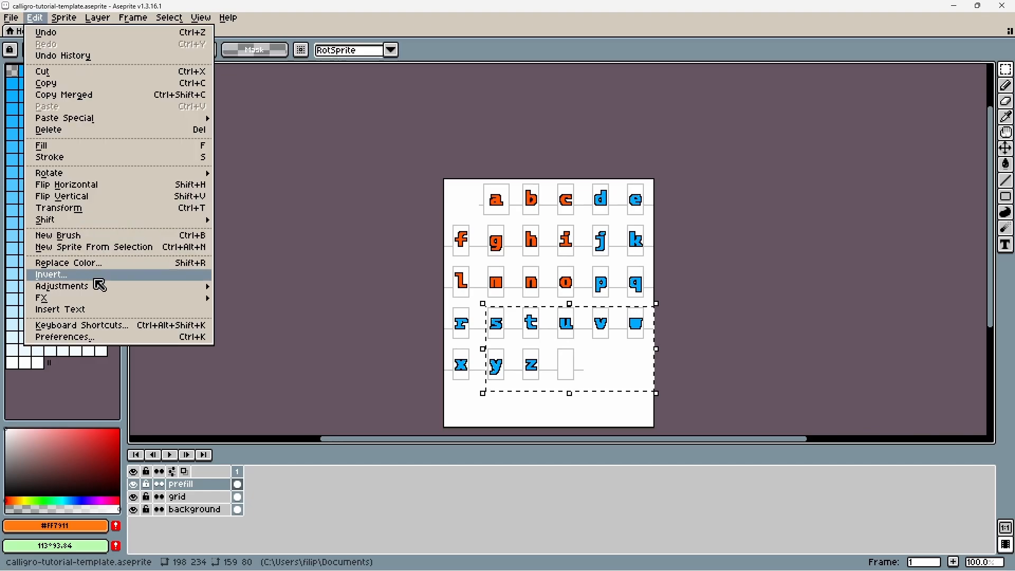
{"action": "left_click", "coordinate": [256, 297]}
{"action": "left_click_drag", "start_coordinate": [732, 146], "coordinate": [706, 146]}
{"action": "left_click", "coordinate": [883, 114]}
{"action": "left_click", "coordinate": [751, 282]}
{"action": "left_click_drag", "start_coordinate": [752, 283], "coordinate": [734, 235]}
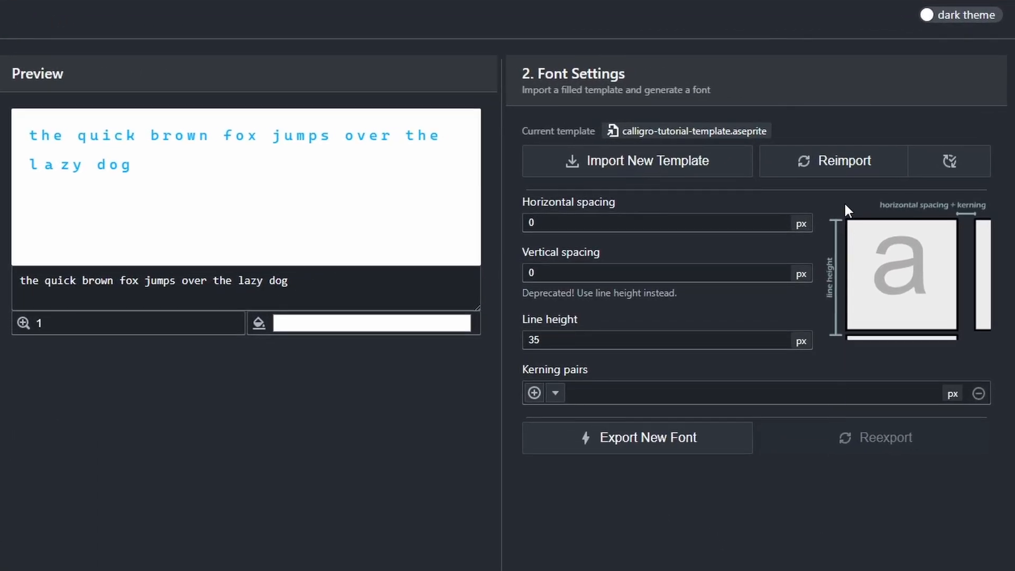
Reimport calligro-tutorial-template.aseprite in Calligro and enable automatic reimport on changes.
{"action": "left_click", "coordinate": [834, 167]}
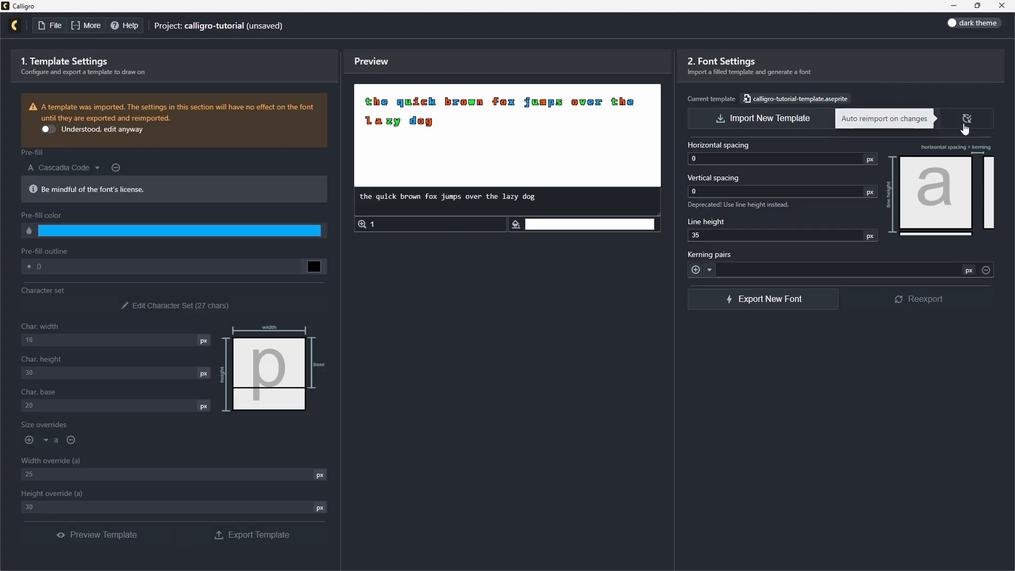
{"action": "left_click", "coordinate": [964, 126]}
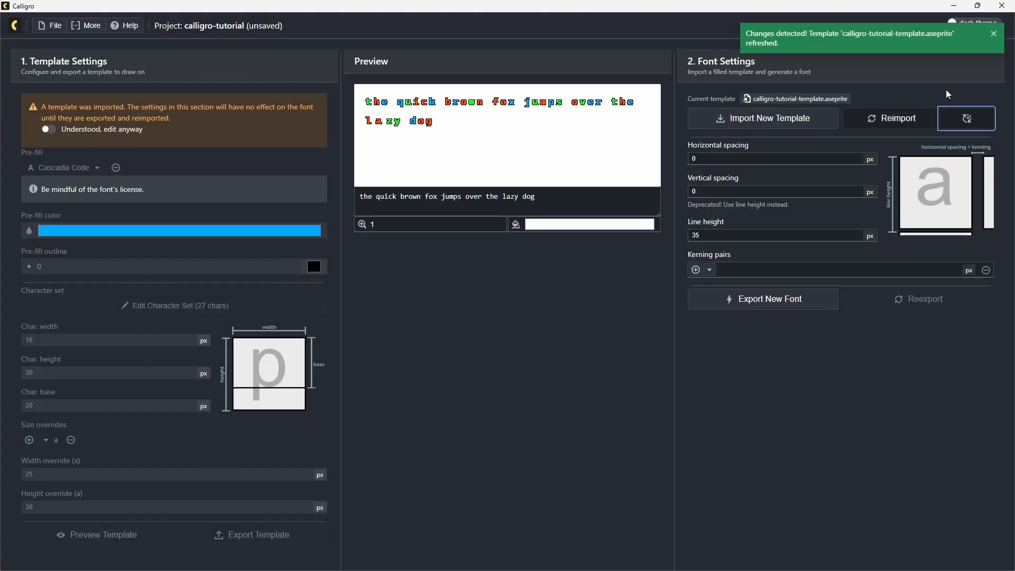
In Aseprite, pencil a blue line on the baseline of the empty space cell, thicken it into a bar, and save each change.
{"action": "key", "text": "alt+Tab"}
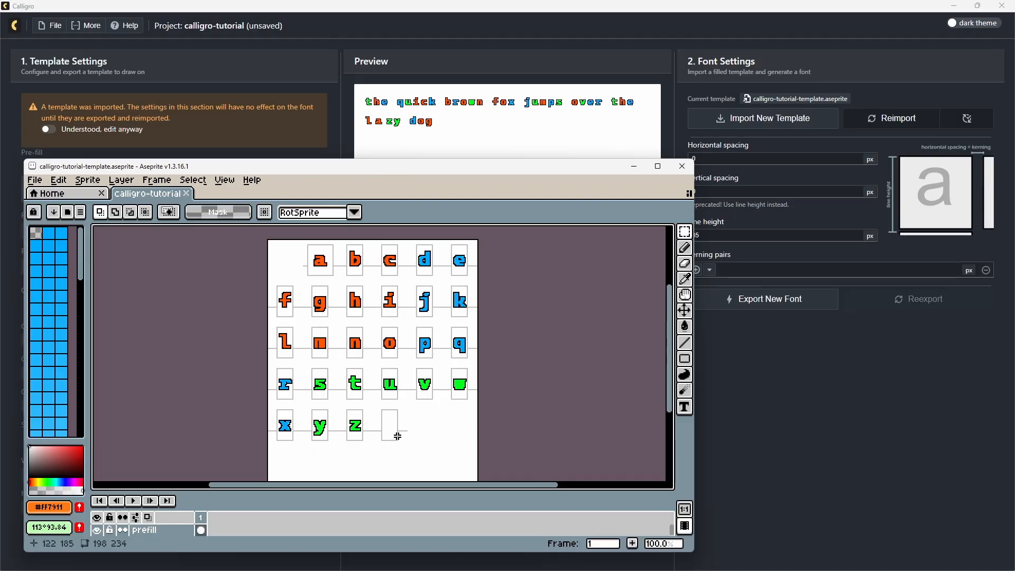
{"action": "scroll", "coordinate": [396, 430], "scroll_direction": "up", "scroll_amount": 5}
{"action": "left_click_drag", "start_coordinate": [398, 430], "coordinate": [428, 369]}
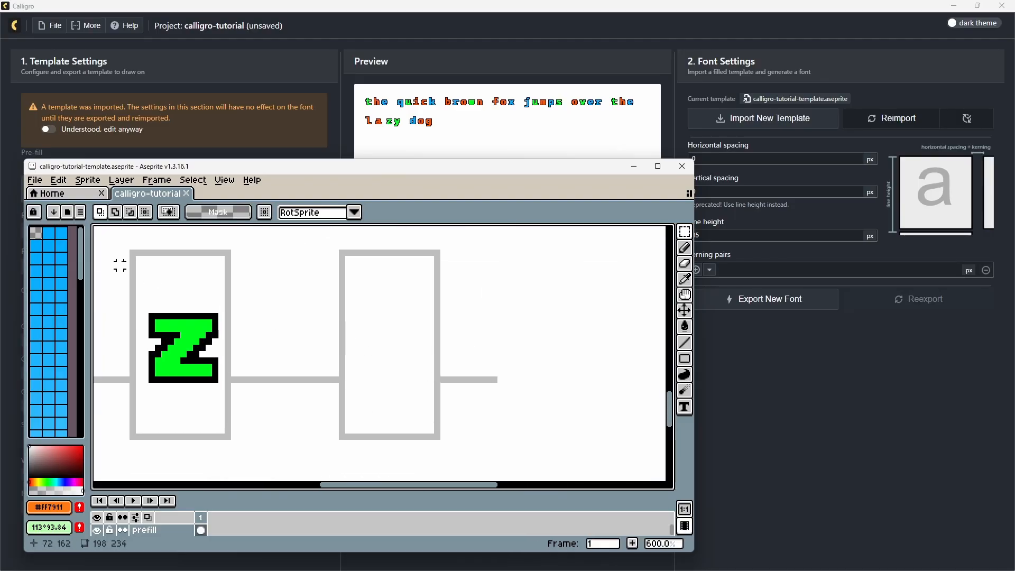
{"action": "left_click", "coordinate": [59, 235]}
{"action": "key", "text": "b"}
{"action": "left_click_drag", "start_coordinate": [352, 379], "coordinate": [427, 379]}
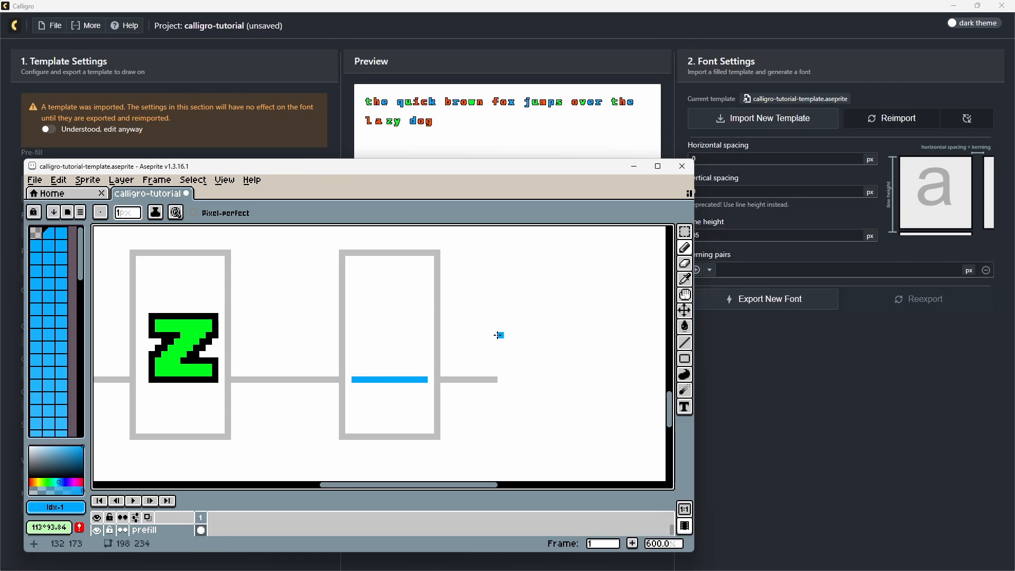
{"action": "key", "text": "ctrl+s"}
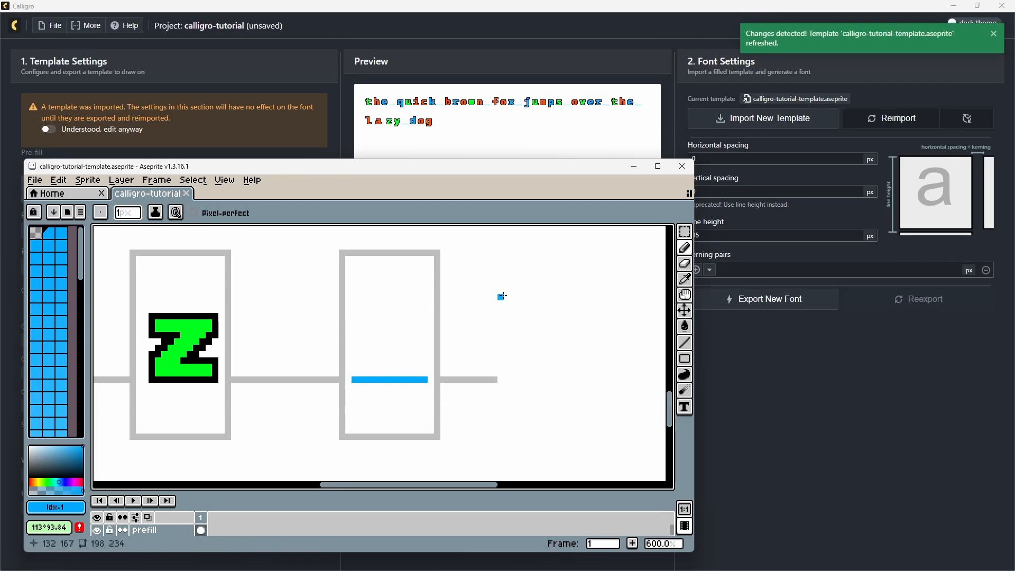
{"action": "mouse_move", "coordinate": [352, 379]}
{"action": "left_mouse_down"}
{"action": "mouse_move", "coordinate": [353, 390]}
{"action": "mouse_move", "coordinate": [427, 394]}
{"action": "left_mouse_up"}
{"action": "key", "text": "ctrl+s"}
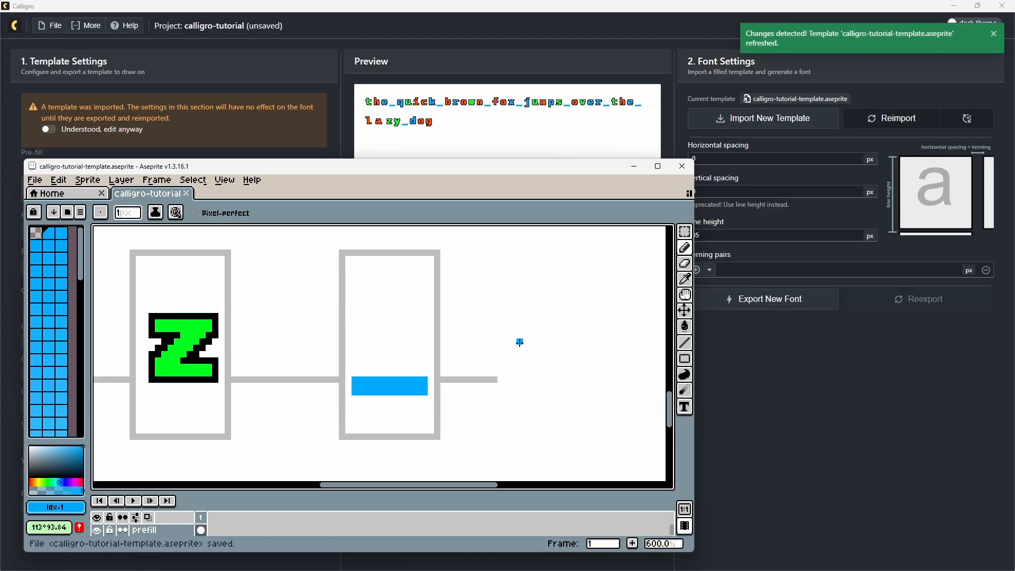
Undo the blue pencil strokes in the empty space cell and save the template.
{"action": "key", "text": "ctrl+z"}
{"action": "key", "text": "ctrl+z"}
{"action": "key", "text": "ctrl+z"}
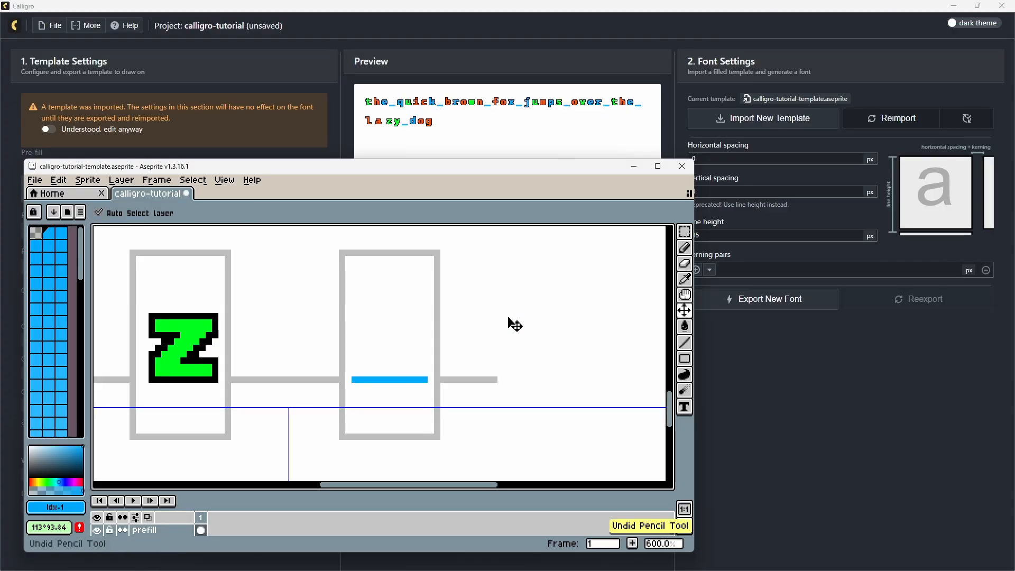
{"action": "key", "text": "ctrl+z"}
{"action": "key", "text": "ctrl+z"}
{"action": "key", "text": "ctrl+s"}
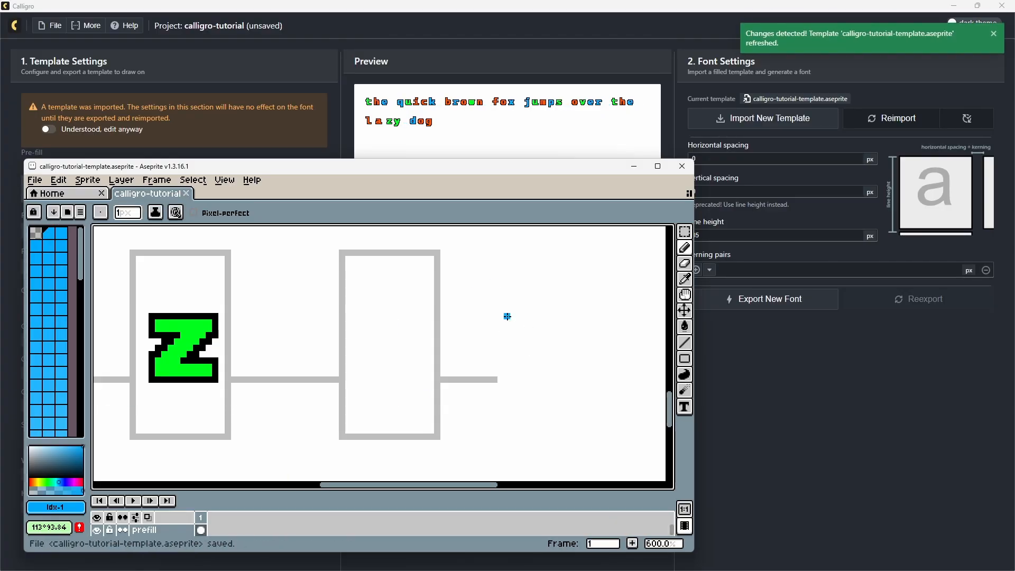
Split the letter a to widen it, moving its right part about 2 px right and its left part about 1 px left.
{"action": "scroll", "coordinate": [427, 362], "scroll_direction": "down", "scroll_amount": 4}
{"action": "scroll", "coordinate": [413, 354], "scroll_direction": "up", "scroll_amount": 4}
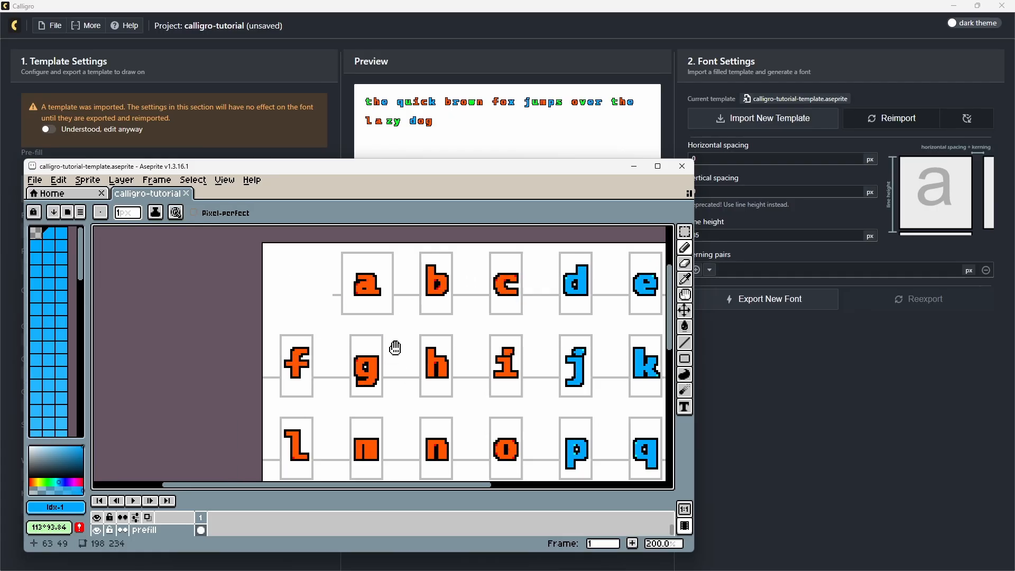
{"action": "scroll", "coordinate": [391, 346], "scroll_direction": "up", "scroll_amount": 7}
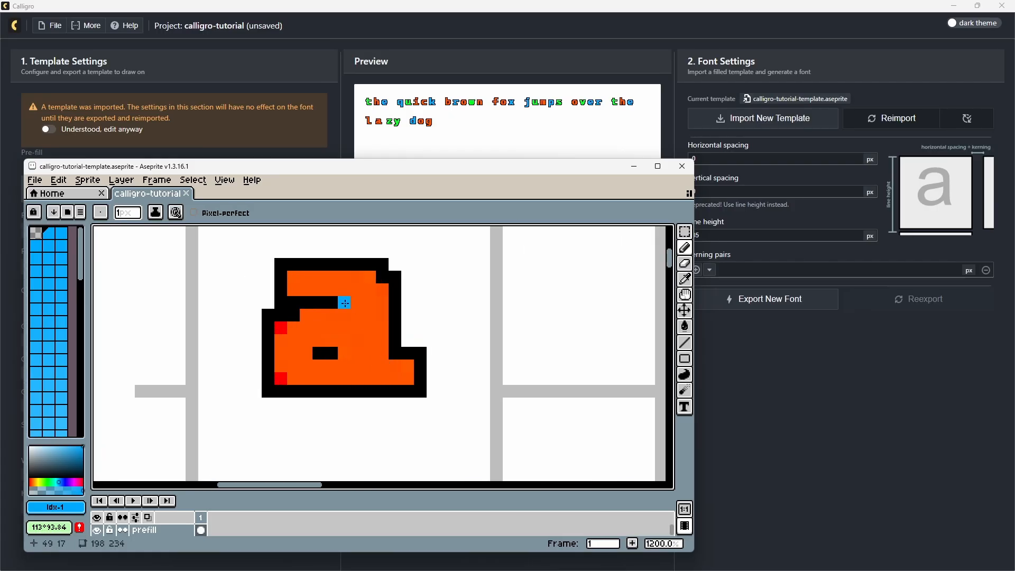
{"action": "key", "text": "m"}
{"action": "left_click_drag", "start_coordinate": [331, 264], "coordinate": [433, 391]}
{"action": "left_click_drag", "start_coordinate": [419, 380], "coordinate": [444, 382]}
{"action": "left_click_drag", "start_coordinate": [255, 264], "coordinate": [318, 390]}
{"action": "left_click_drag", "start_coordinate": [303, 346], "coordinate": [287, 344]}
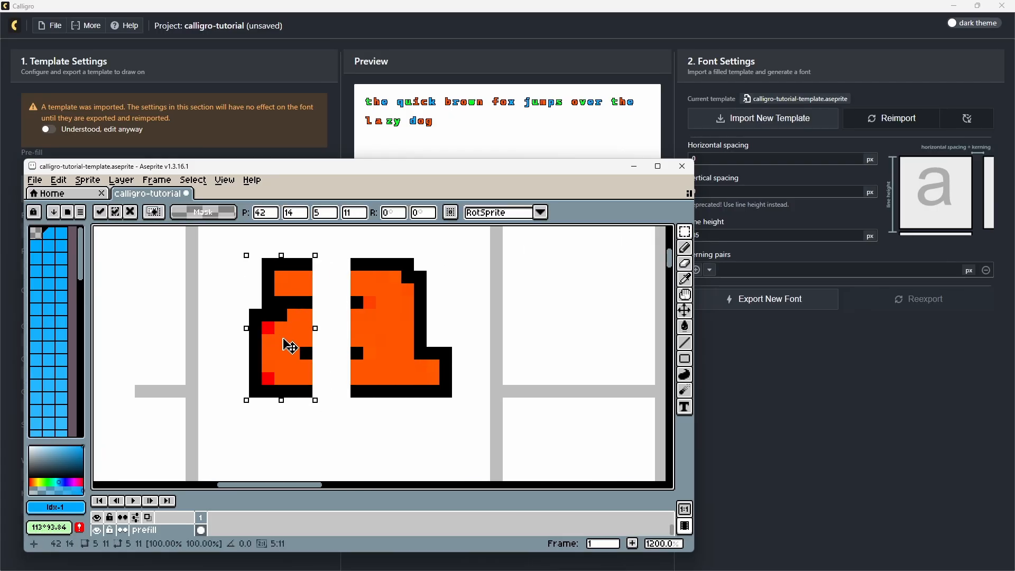
Bridge the gap in the widened letter a with black outline strokes and fill its interior with orange #FF5500.
{"action": "key", "text": "i"}
{"action": "left_click", "coordinate": [356, 265]}
{"action": "key", "text": "b"}
{"action": "left_click_drag", "start_coordinate": [344, 265], "coordinate": [318, 265]}
{"action": "left_click_drag", "start_coordinate": [318, 303], "coordinate": [344, 302]}
{"action": "left_click_drag", "start_coordinate": [319, 353], "coordinate": [344, 353]}
{"action": "key", "text": "i"}
{"action": "left_click", "coordinate": [362, 374]}
{"action": "key", "text": "g"}
{"action": "left_click", "coordinate": [334, 373]}
{"action": "left_click", "coordinate": [333, 327]}
{"action": "left_click", "coordinate": [333, 285]}
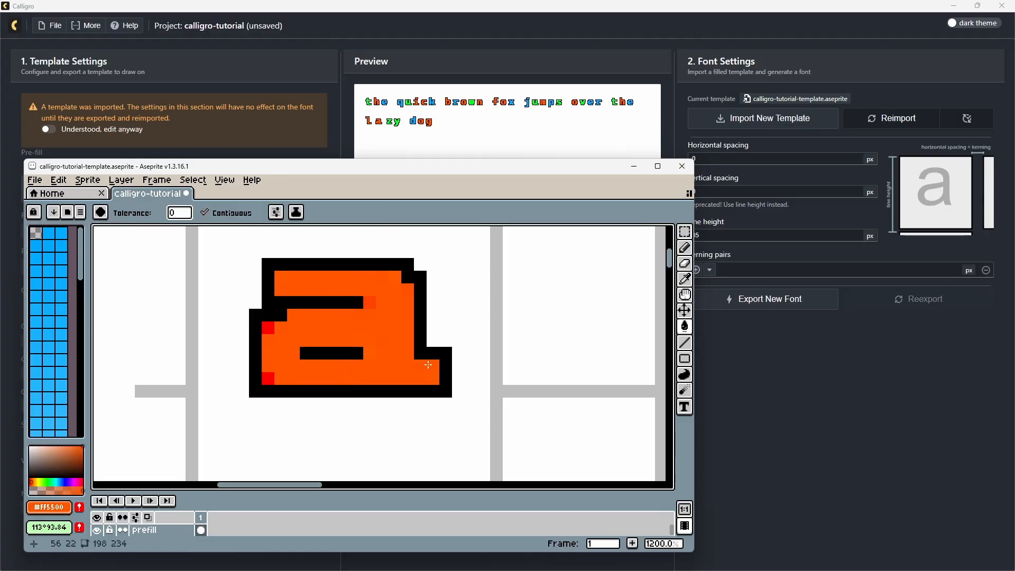
Pencil a two-row stepped underline in blue #00aaff beneath the letter a and save the template.
{"action": "scroll", "coordinate": [422, 351], "scroll_direction": "down", "scroll_amount": 4}
{"action": "key", "text": "i"}
{"action": "left_click", "coordinate": [638, 276]}
{"action": "key", "text": "b"}
{"action": "left_click", "coordinate": [249, 417]}
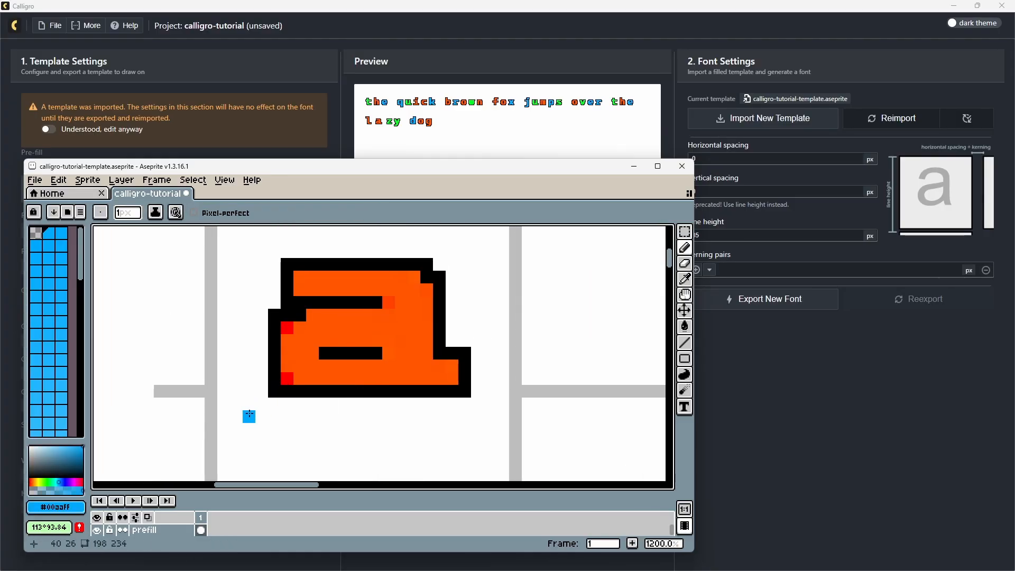
{"action": "left_click", "coordinate": [477, 417], "text": "shift"}
{"action": "left_click", "coordinate": [236, 429]}
{"action": "left_click", "coordinate": [490, 429], "text": "shift"}
{"action": "key", "text": "v"}
{"action": "key", "text": "ctrl+s"}
{"action": "key", "text": "b"}
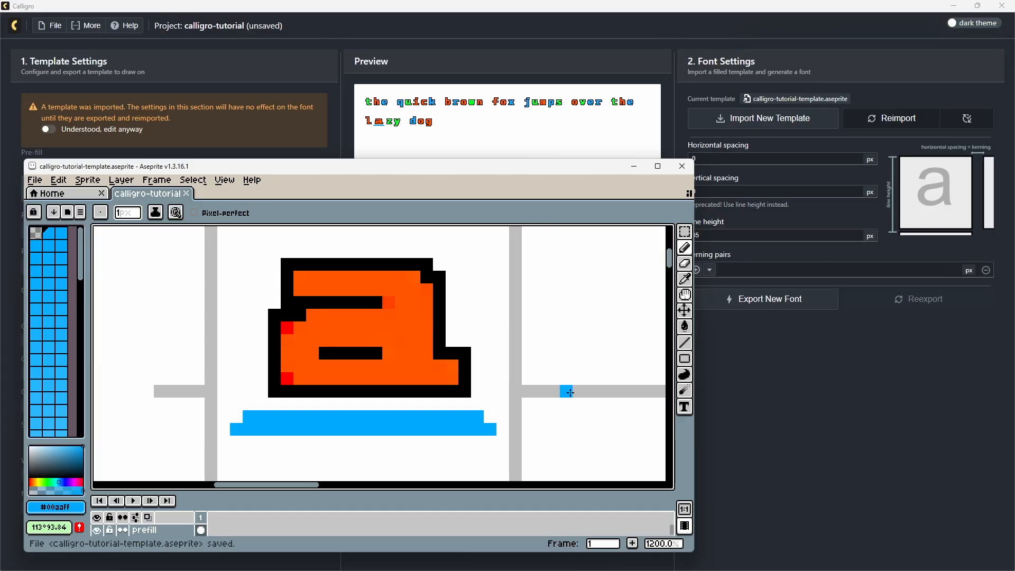
{"action": "scroll", "coordinate": [569, 392], "scroll_direction": "down", "scroll_amount": 4}
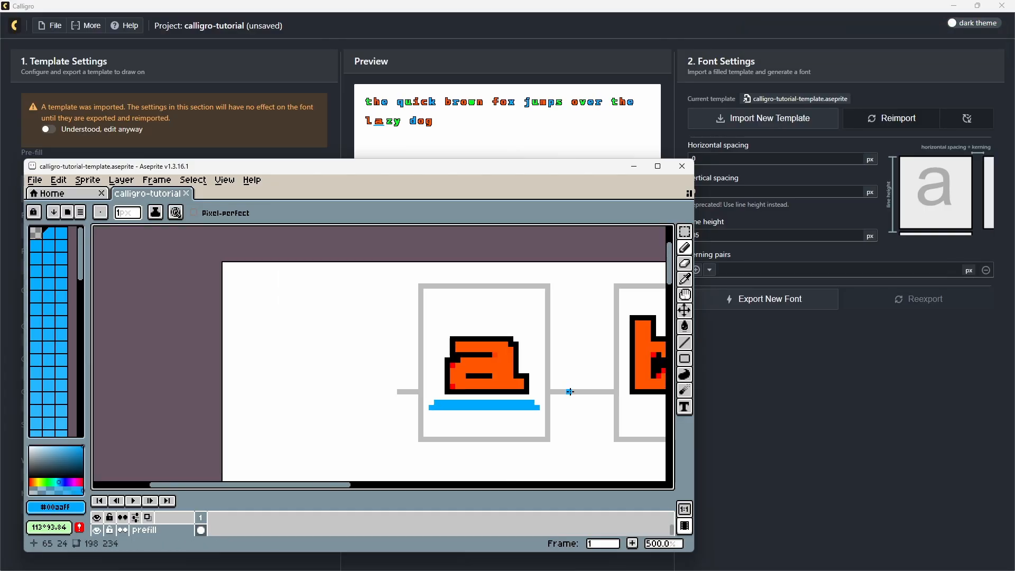
{"action": "scroll", "coordinate": [569, 392], "scroll_direction": "down", "scroll_amount": 5}
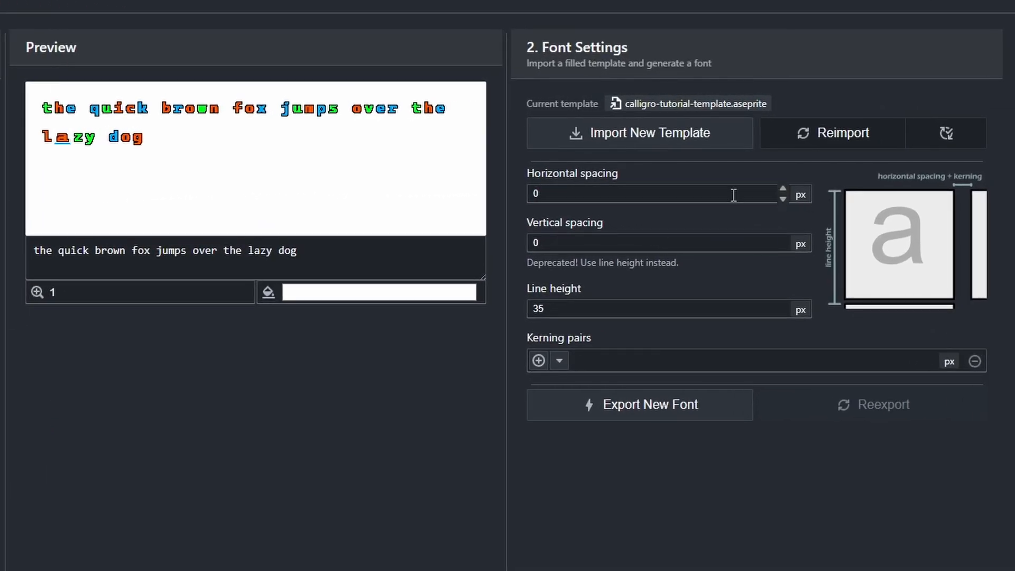
In Calligro, try wider horizontal spacing up to 4 px, then set it to -2 px.
{"action": "left_click", "coordinate": [786, 190]}
{"action": "left_click", "coordinate": [786, 189]}
{"action": "left_click", "coordinate": [785, 190]}
{"action": "left_click", "coordinate": [785, 190]}
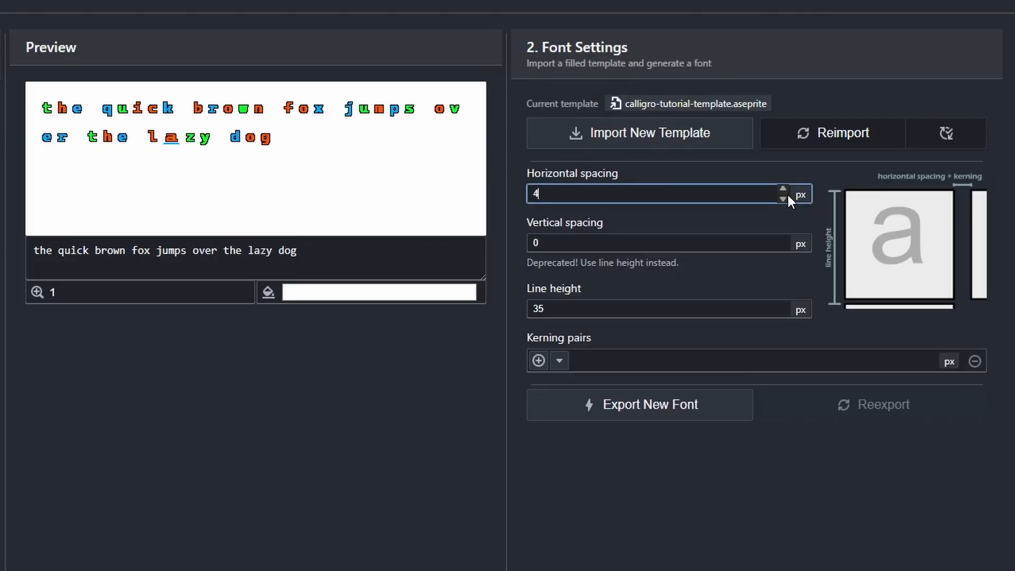
{"action": "left_click", "coordinate": [784, 198]}
{"action": "left_click", "coordinate": [784, 198]}
{"action": "left_click", "coordinate": [784, 198]}
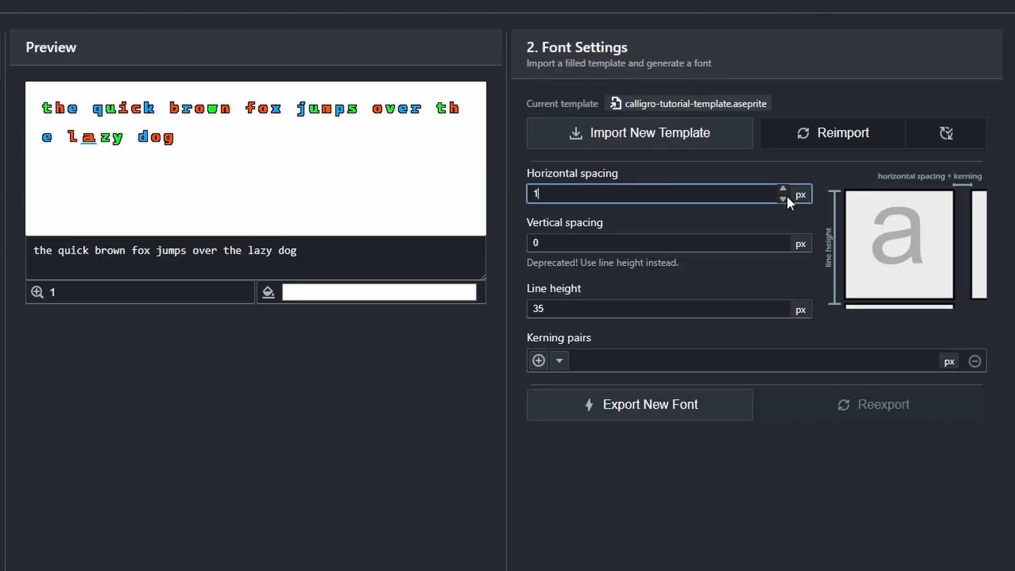
{"action": "left_click", "coordinate": [784, 198]}
{"action": "left_click", "coordinate": [784, 198]}
{"action": "left_click", "coordinate": [784, 198]}
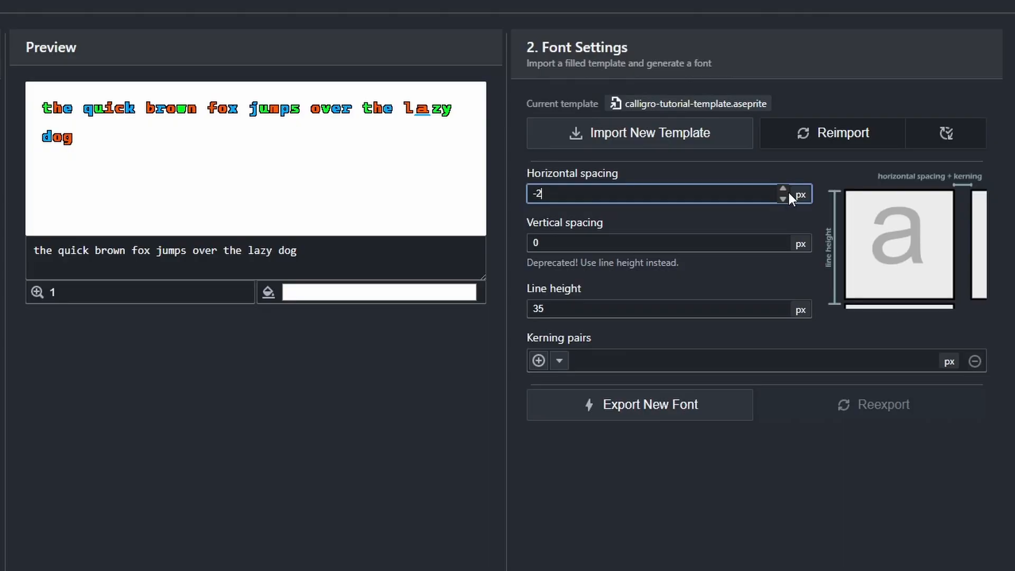
{"action": "left_click", "coordinate": [787, 191]}
{"action": "left_click", "coordinate": [784, 199]}
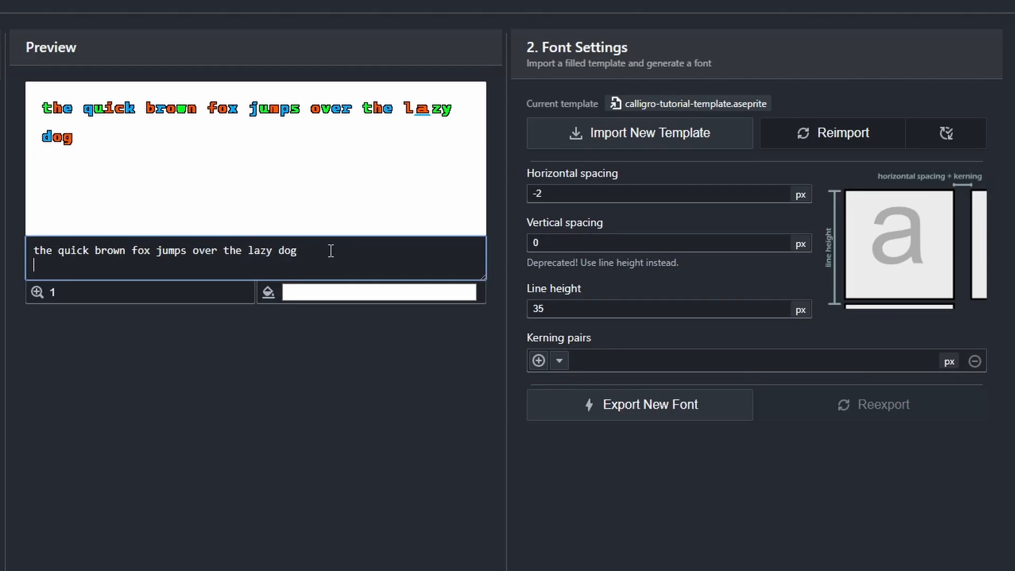
Add a second preview line reading "hello there" and reduce the line height to 23 px.
{"action": "key", "text": "Return"}
{"action": "type", "text": "hello there"}
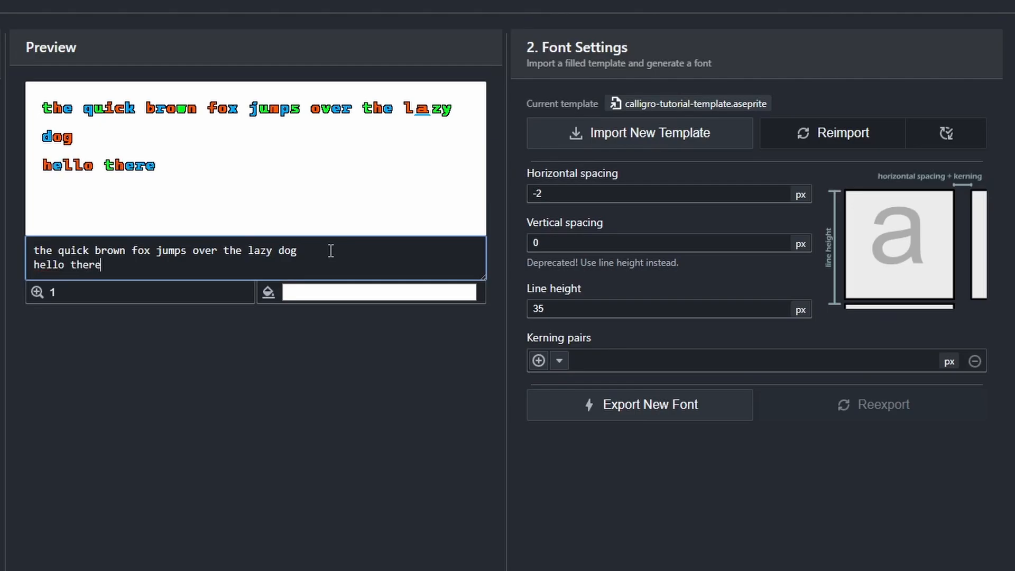
{"action": "left_click", "coordinate": [782, 302]}
{"action": "left_click", "coordinate": [782, 316]}
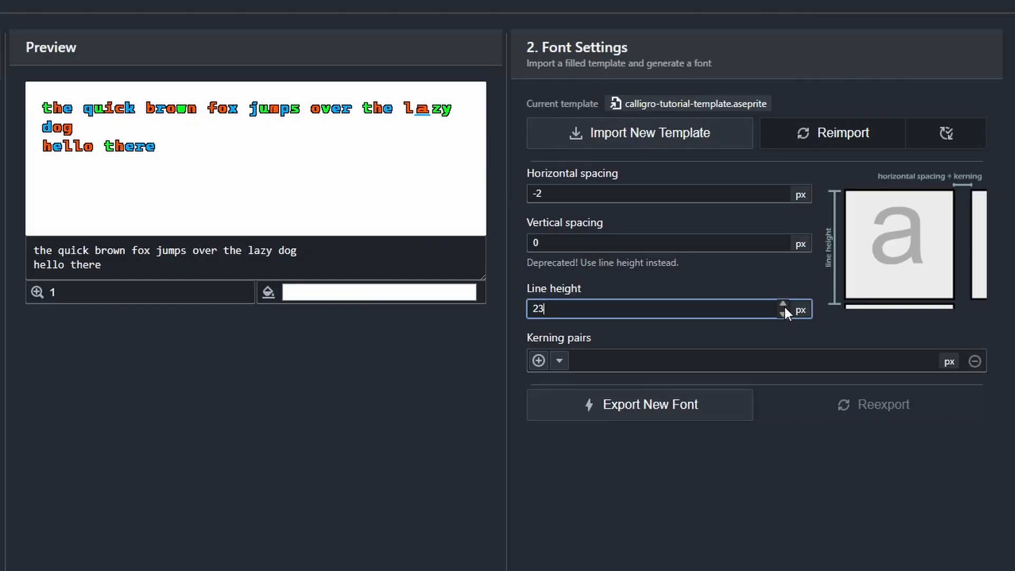
Raise the line height to 25 px.
{"action": "left_click", "coordinate": [783, 304]}
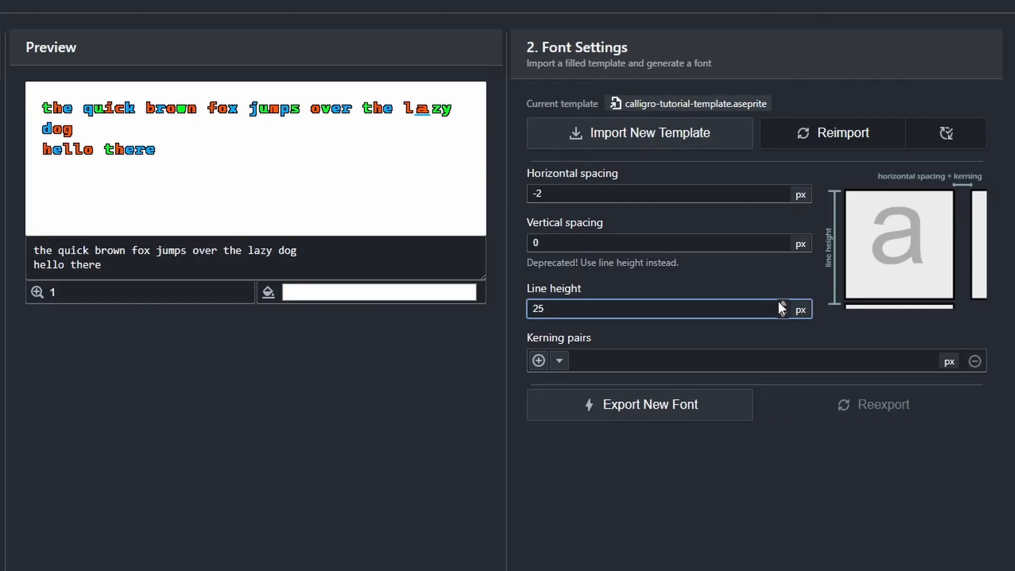
{"action": "left_click", "coordinate": [741, 286]}
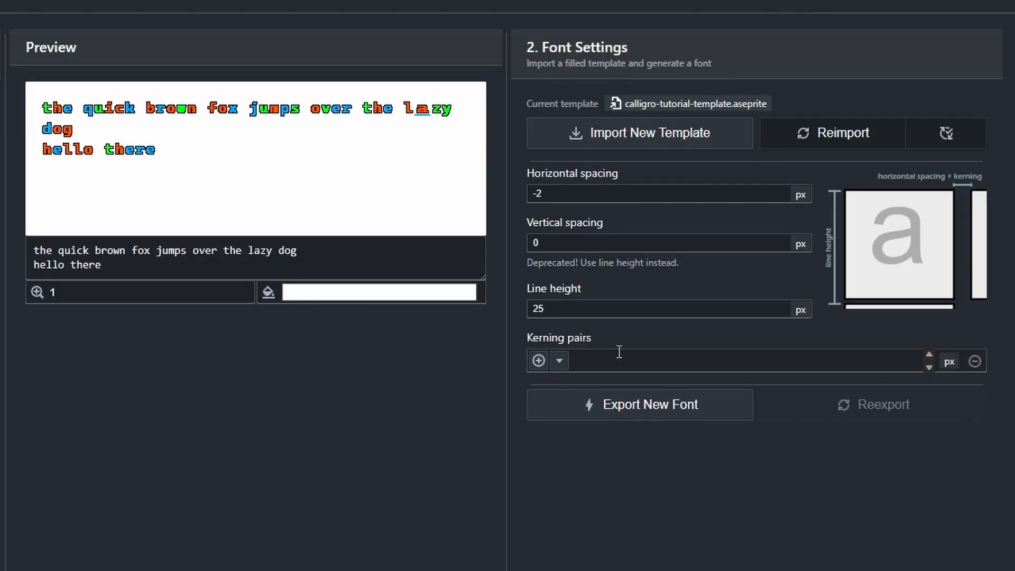
Add a kerning pair with a as left character, b as right character and an amount of -3.
{"action": "left_click", "coordinate": [539, 360]}
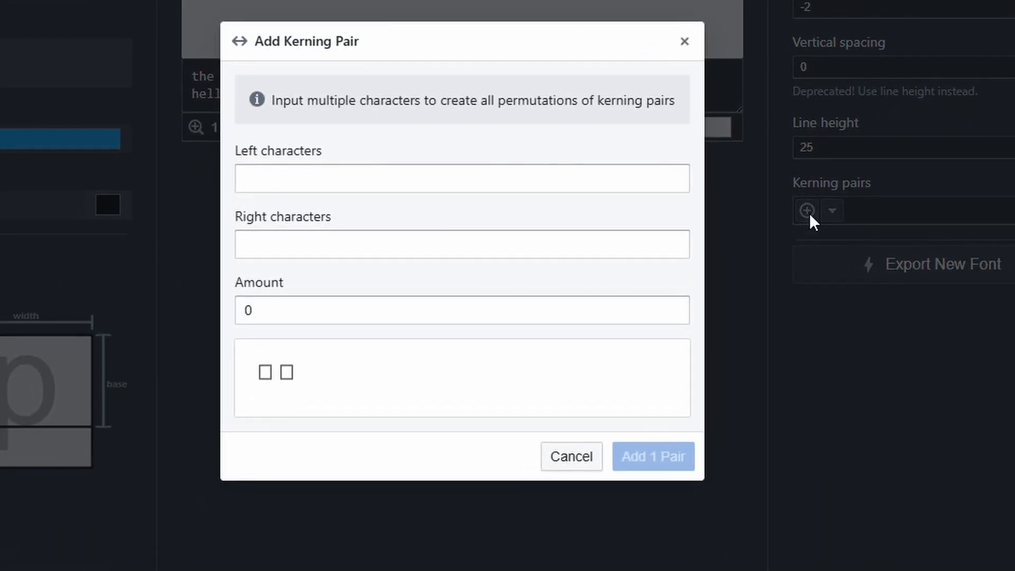
{"action": "left_click", "coordinate": [323, 180]}
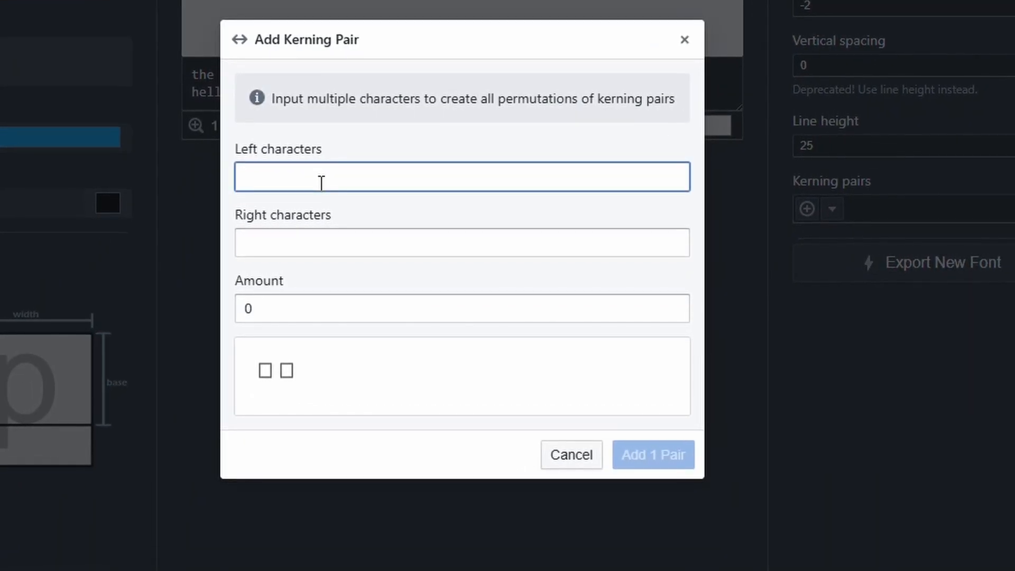
{"action": "type", "text": "a"}
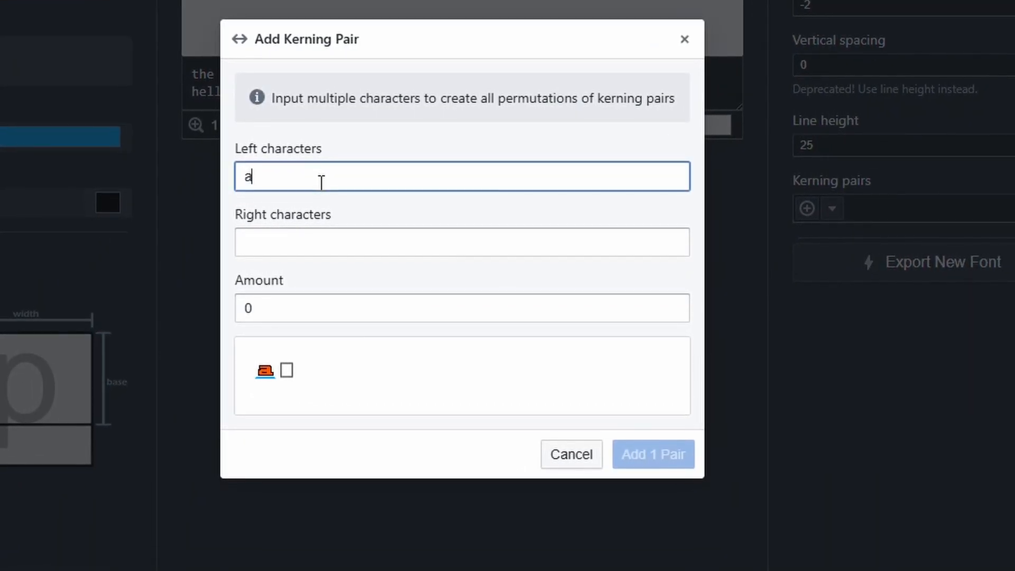
{"action": "left_click", "coordinate": [305, 253]}
{"action": "type", "text": "b"}
{"action": "left_click", "coordinate": [343, 285]}
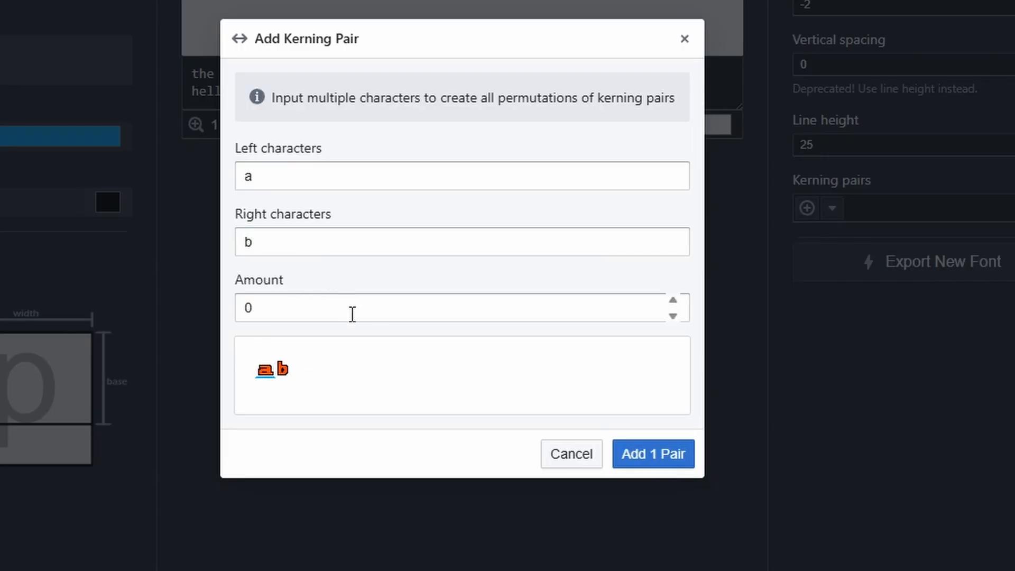
{"action": "left_click", "coordinate": [672, 315]}
{"action": "double_click", "coordinate": [672, 315]}
{"action": "left_click", "coordinate": [671, 315]}
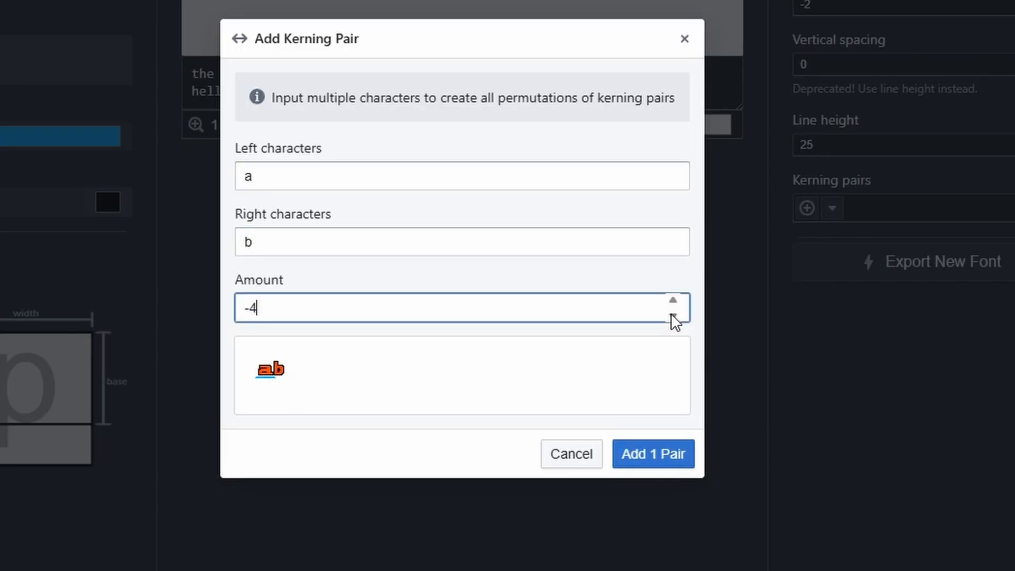
{"action": "left_click", "coordinate": [672, 299]}
{"action": "left_click", "coordinate": [668, 458]}
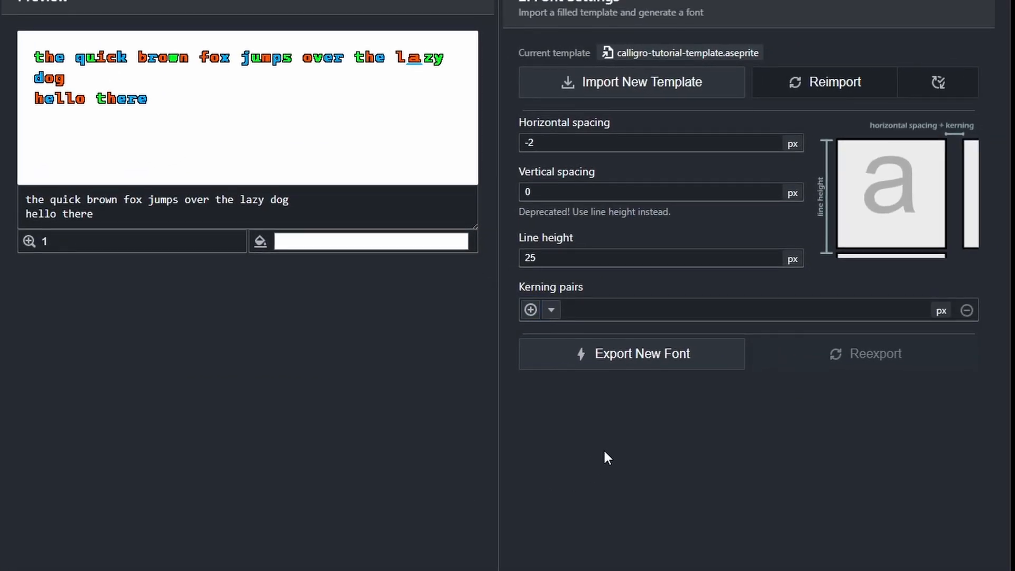
Select the ab kerning pair, try an amount of -4 px, and set it back to -3 px.
{"action": "left_click", "coordinate": [550, 310]}
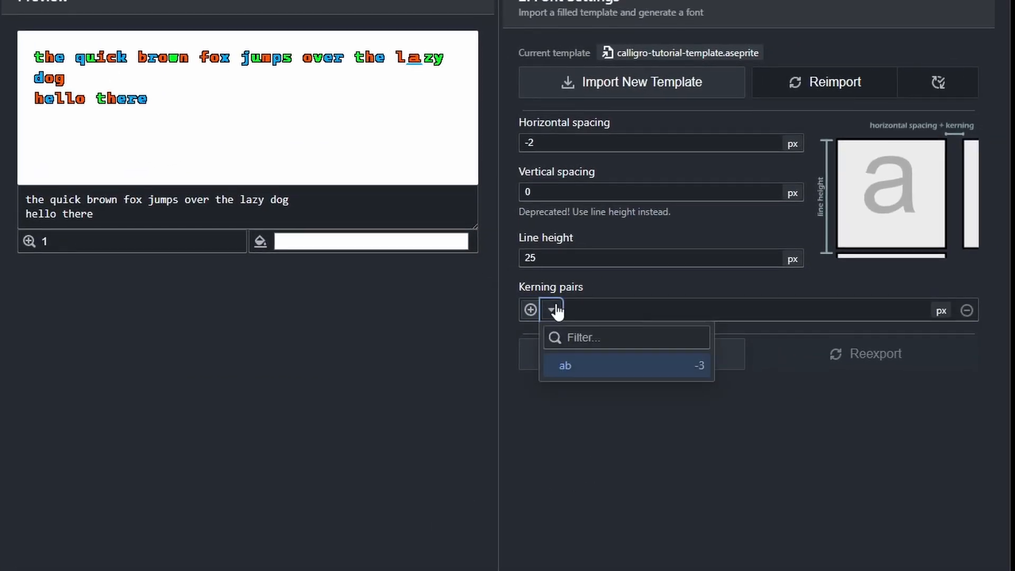
{"action": "left_click", "coordinate": [601, 367]}
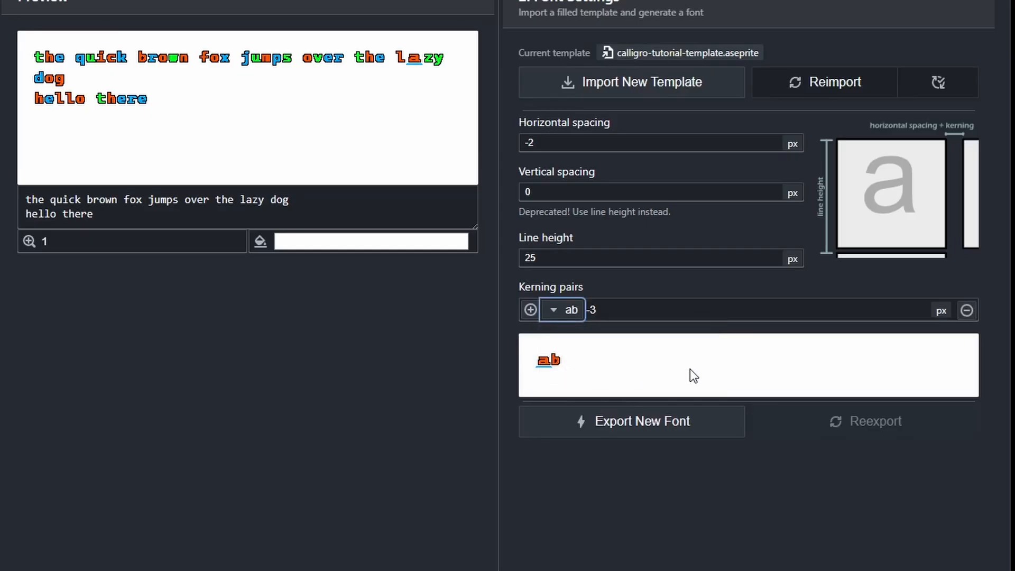
{"action": "left_click", "coordinate": [920, 316]}
{"action": "left_click", "coordinate": [920, 316]}
{"action": "left_click", "coordinate": [922, 303]}
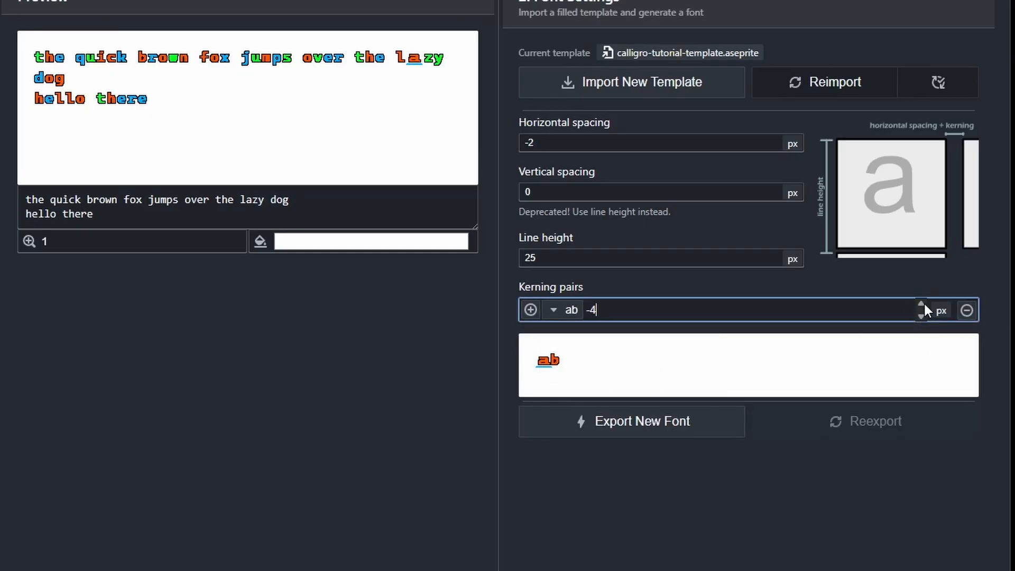
{"action": "left_click", "coordinate": [922, 303]}
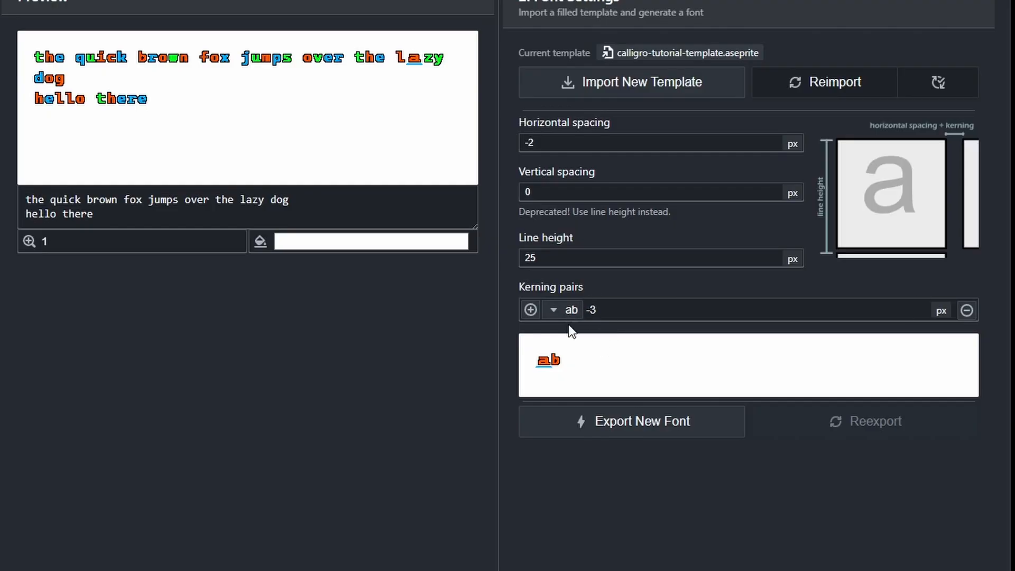
Add kerning pairs of -3 with a as left character and all 26 lowercase letters as right characters.
{"action": "left_click", "coordinate": [531, 310]}
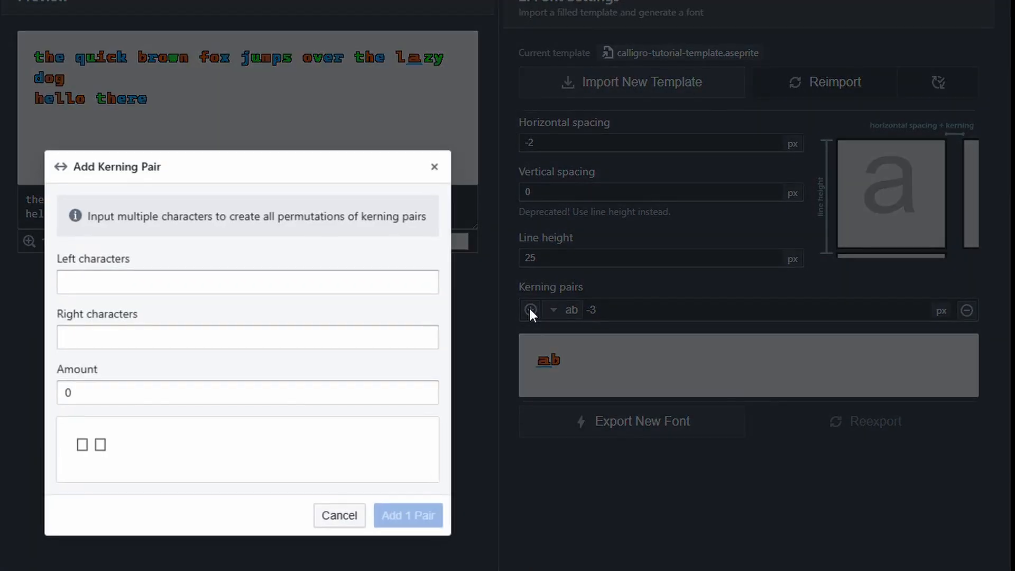
{"action": "left_click", "coordinate": [177, 288]}
{"action": "type", "text": "a"}
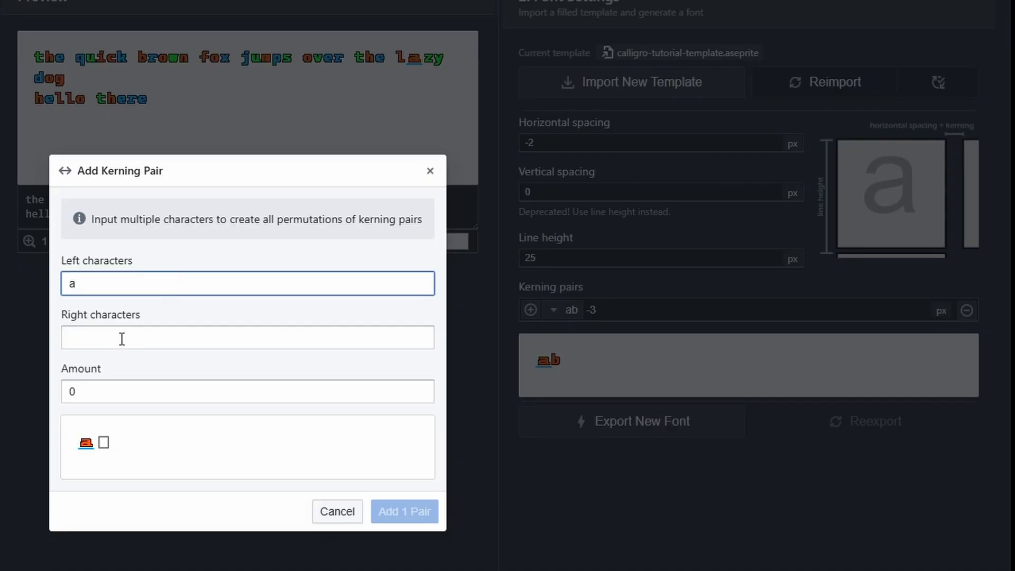
{"action": "left_click", "coordinate": [121, 338]}
{"action": "type", "text": "qwertyuiopasdfghjklzx"}
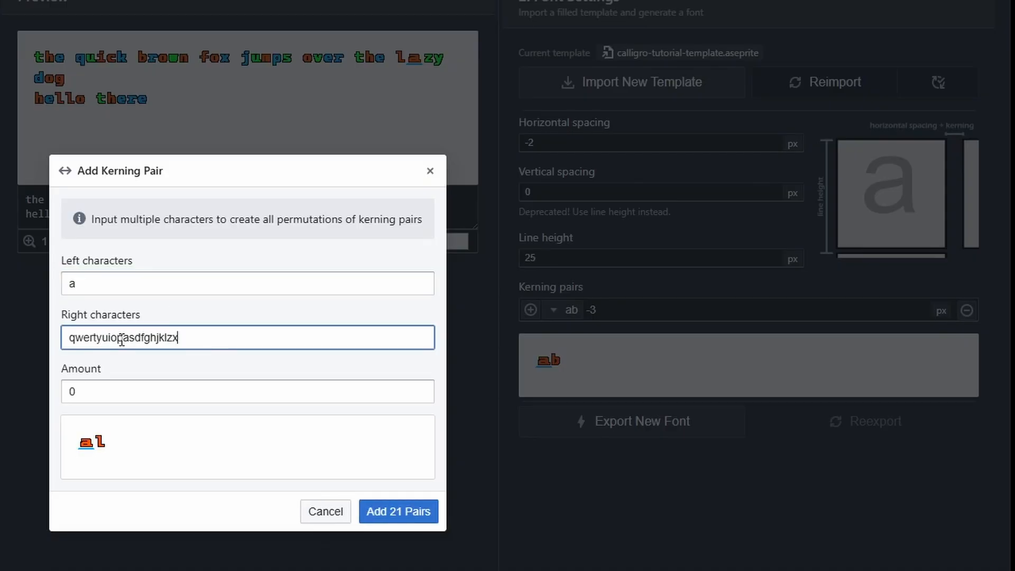
{"action": "type", "text": "cvbnm"}
{"action": "left_click", "coordinate": [421, 377]}
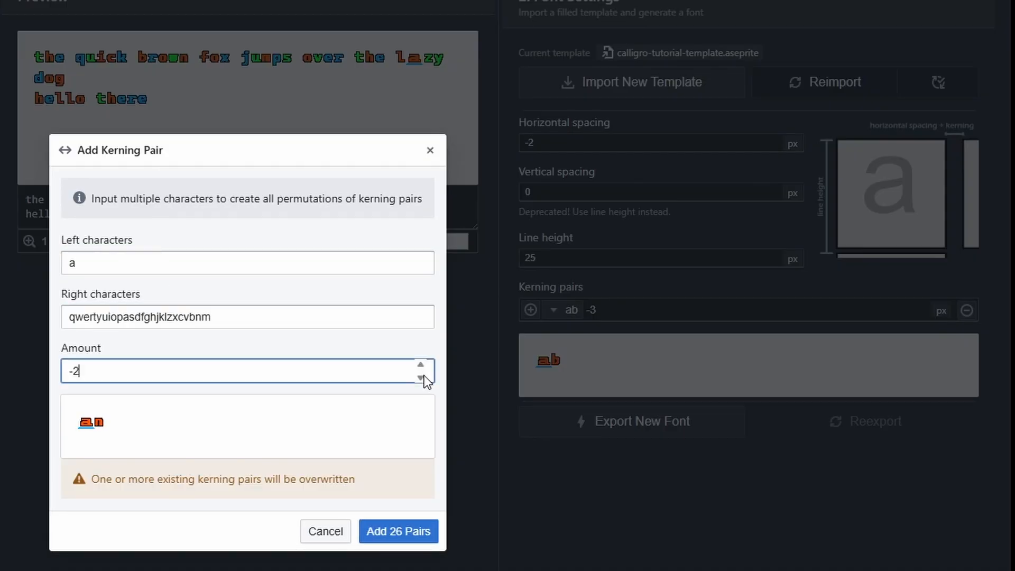
{"action": "left_click", "coordinate": [421, 378]}
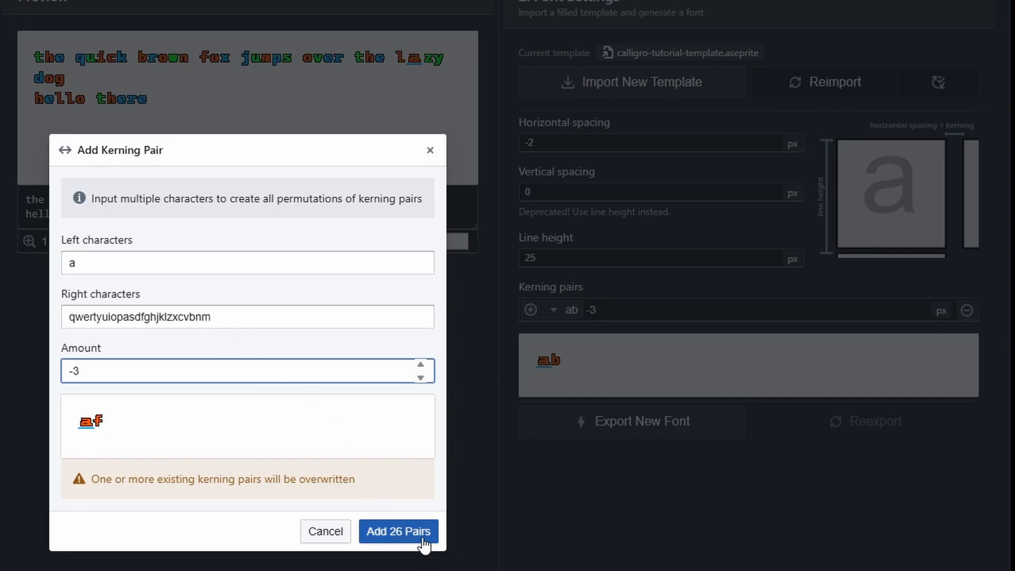
{"action": "left_click", "coordinate": [395, 534]}
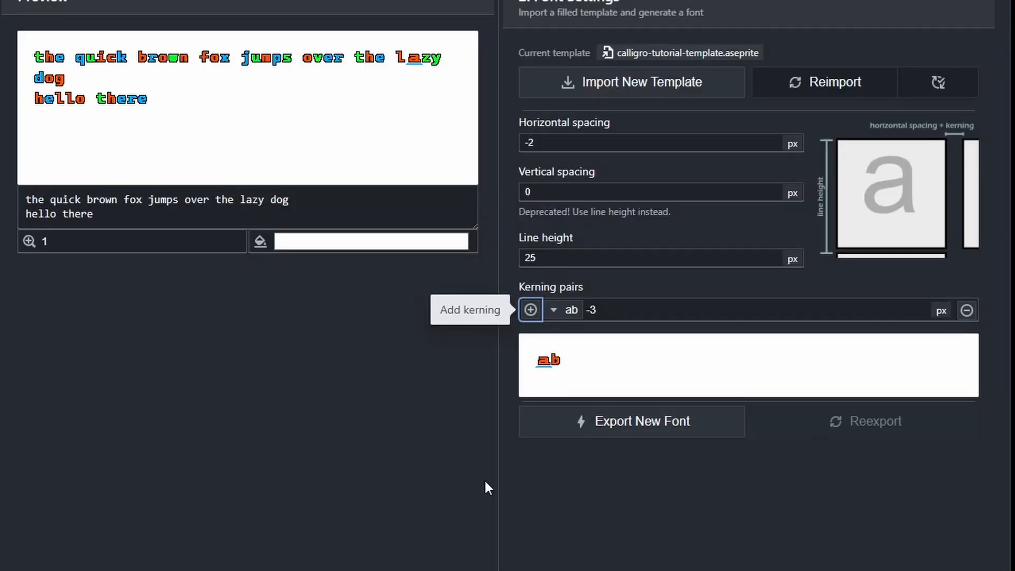
Add kerning pairs of -3 with all 26 lowercase letters on the left and a on the right, and review the pair list.
{"action": "left_click", "coordinate": [530, 310]}
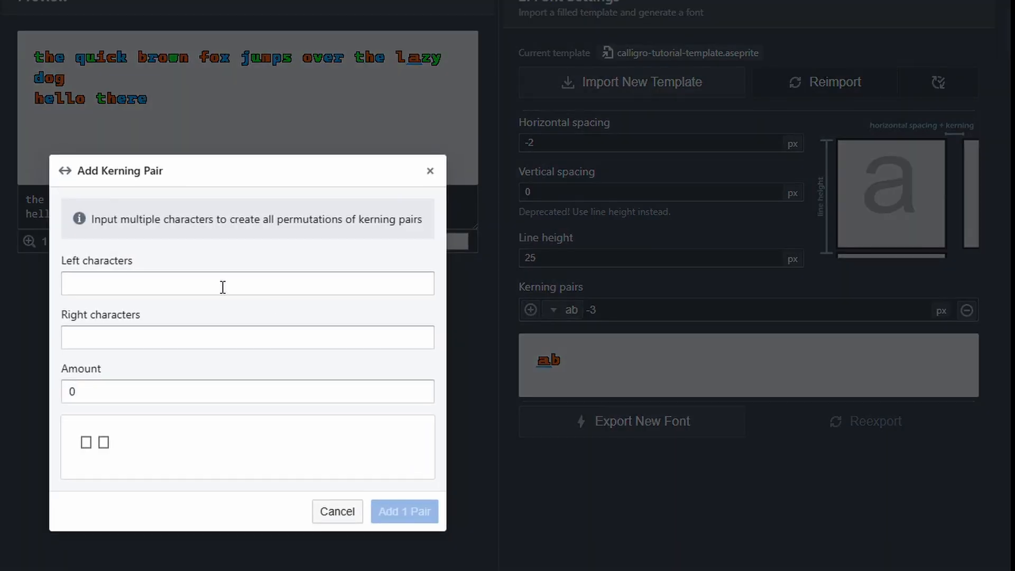
{"action": "left_click", "coordinate": [223, 287]}
{"action": "type", "text": "qwertyuiopasdfghjklzxcvbn"}
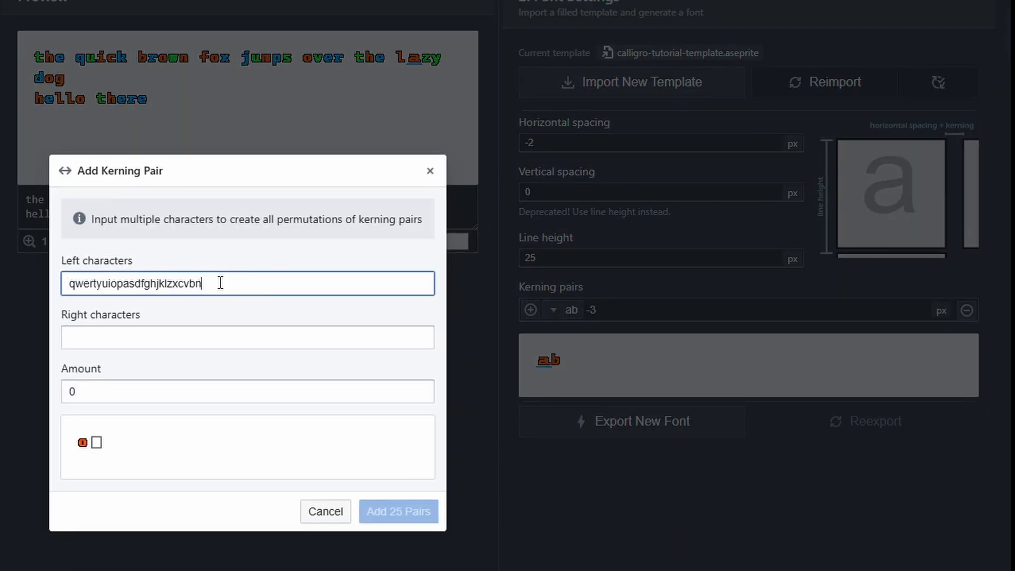
{"action": "type", "text": "m"}
{"action": "left_click", "coordinate": [193, 338]}
{"action": "type", "text": "a"}
{"action": "triple_click", "coordinate": [420, 377]}
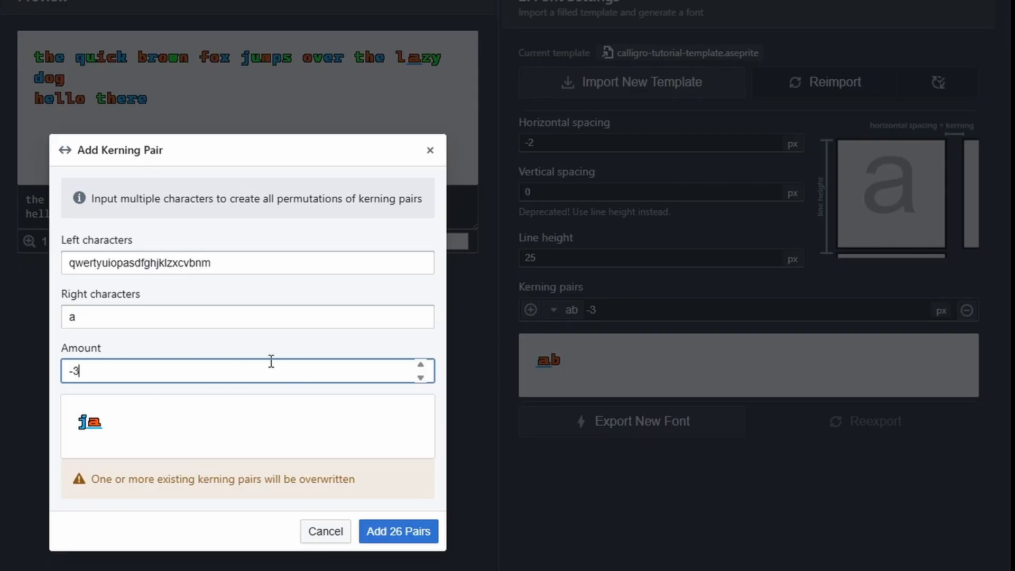
{"action": "left_click", "coordinate": [406, 532]}
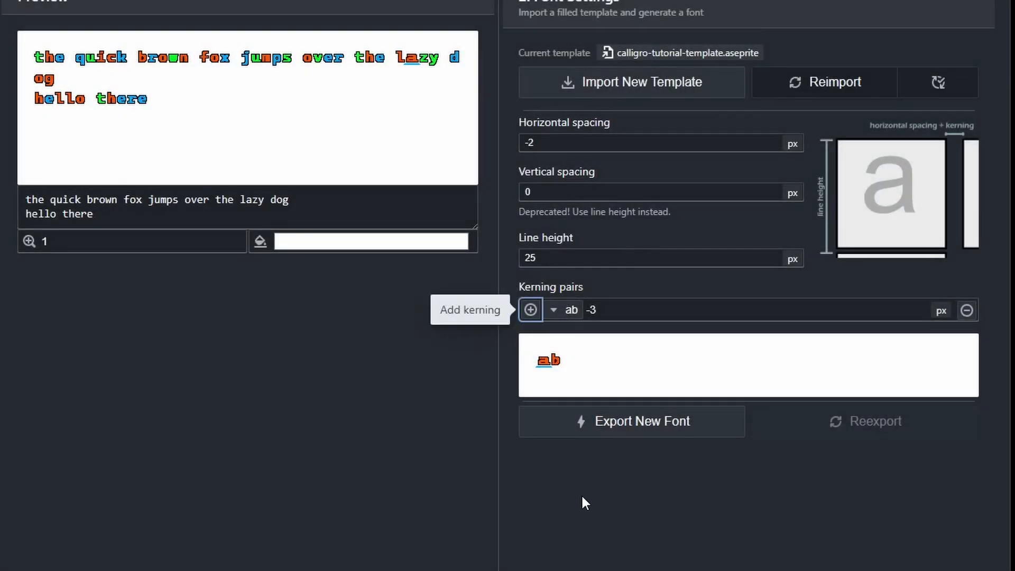
{"action": "left_click", "coordinate": [565, 311]}
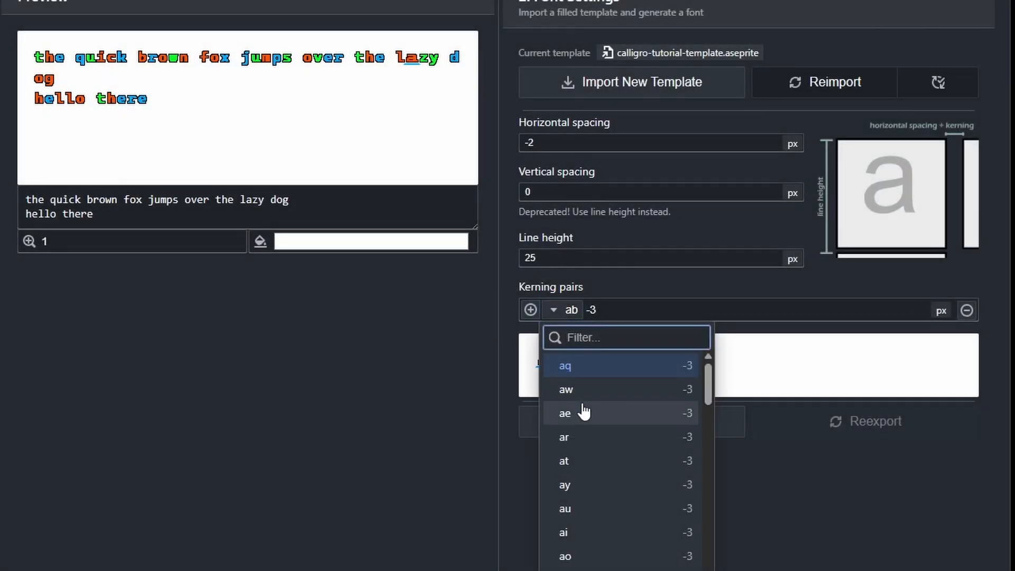
{"action": "scroll", "coordinate": [595, 415], "scroll_direction": "down", "scroll_amount": 10}
{"action": "scroll", "coordinate": [621, 514], "scroll_direction": "up", "scroll_amount": 10}
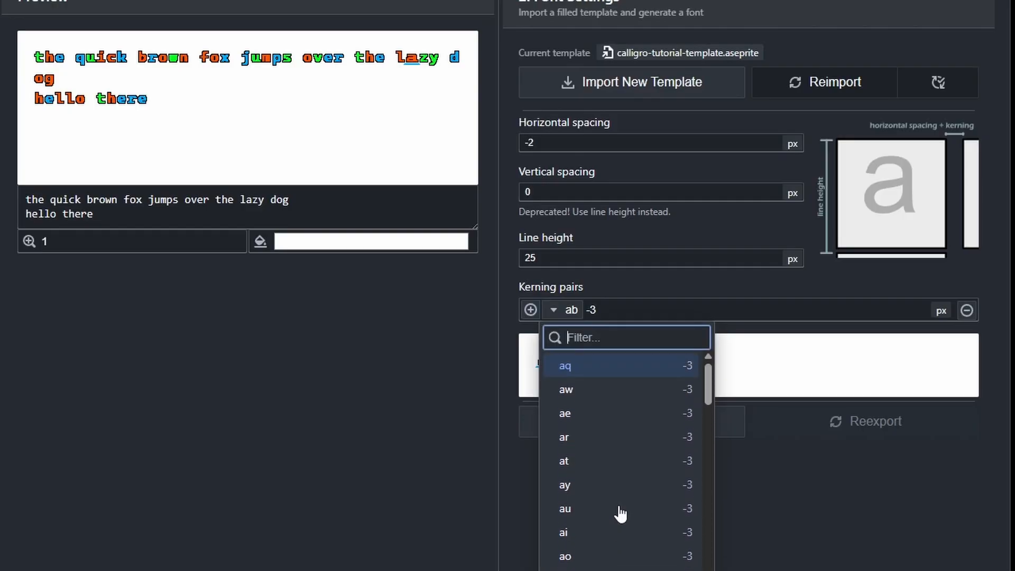
{"action": "left_click", "coordinate": [738, 285]}
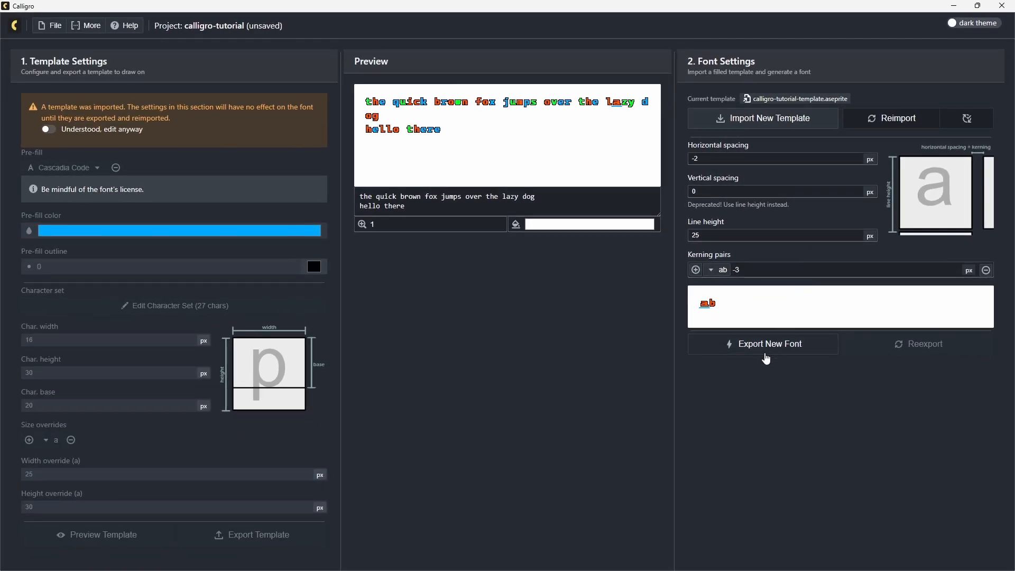
Export the new font in TXT format to the Documents/calligro-tutorial folder.
{"action": "left_click", "coordinate": [787, 344]}
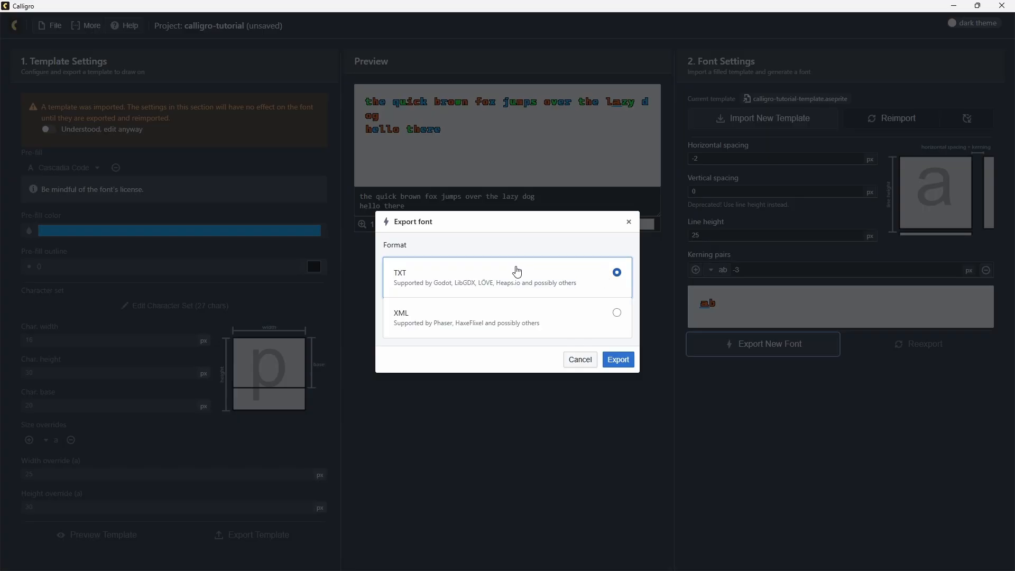
{"action": "left_click", "coordinate": [628, 362]}
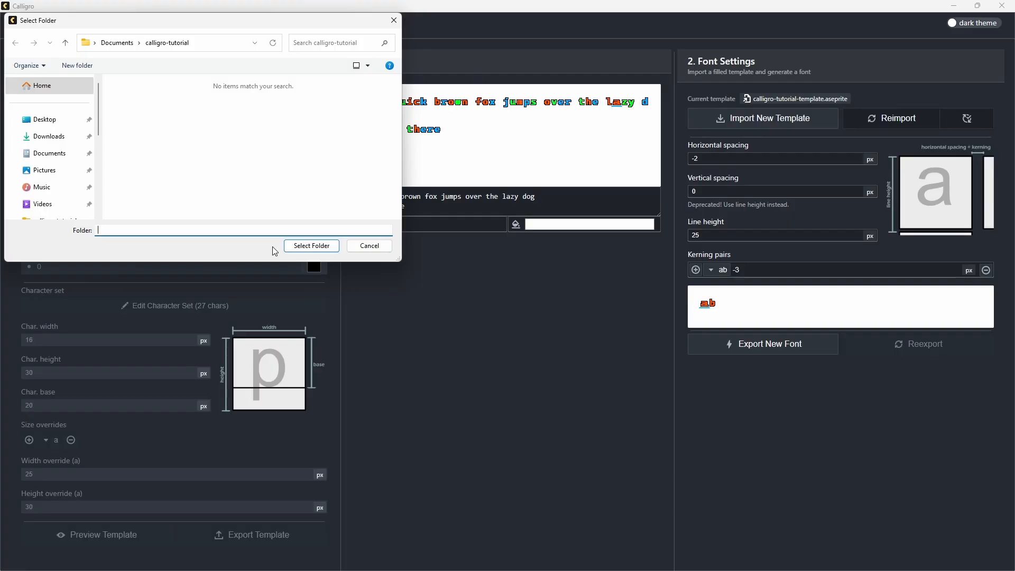
{"action": "left_click", "coordinate": [315, 247]}
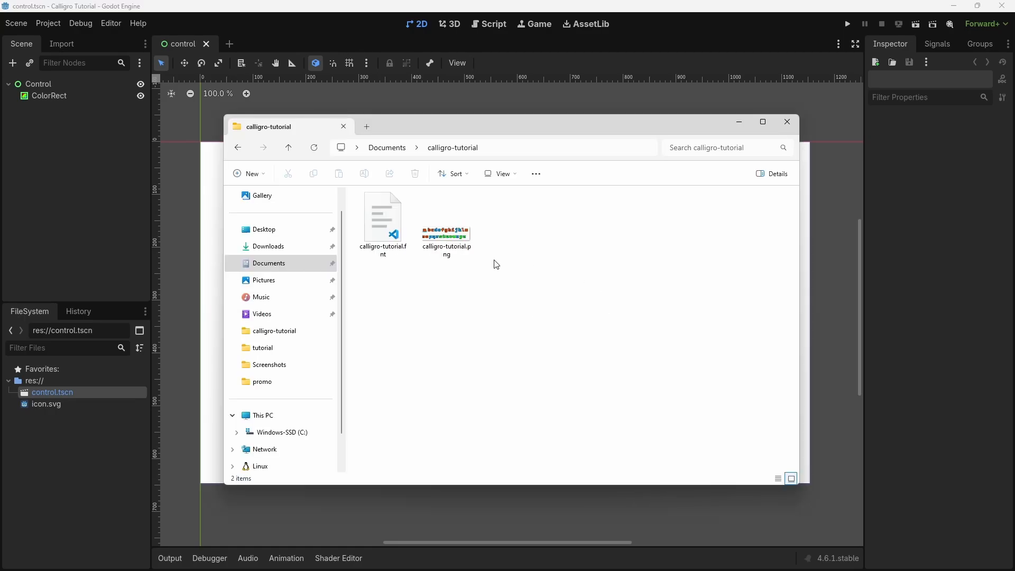
Switch to Godot and bring calligro-tutorial.fnt and calligro-tutorial.png from the export folder into the project's res:// folder.
{"action": "left_click_drag", "start_coordinate": [512, 291], "coordinate": [366, 204]}
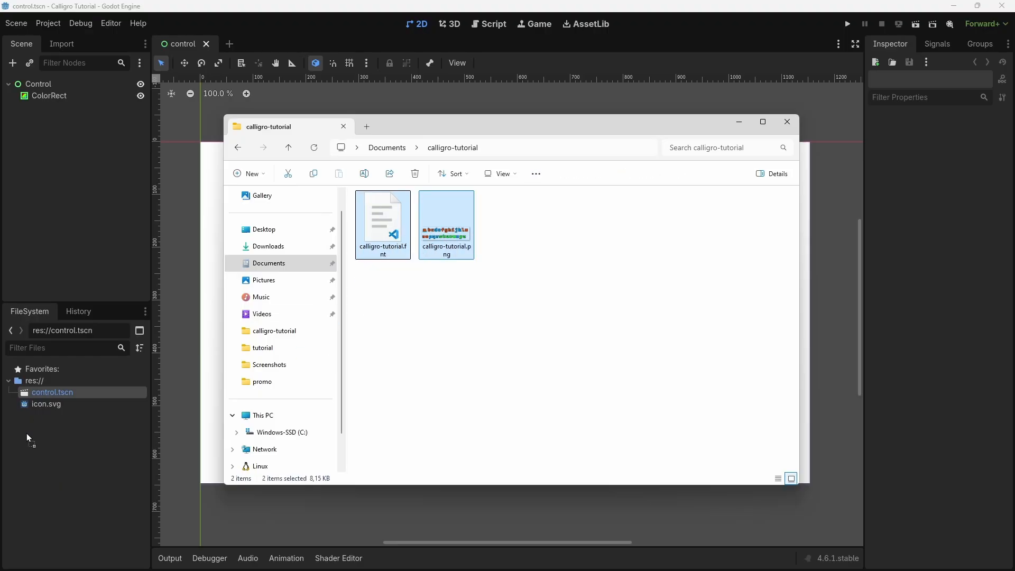
{"action": "left_click_drag", "start_coordinate": [29, 438], "coordinate": [59, 437]}
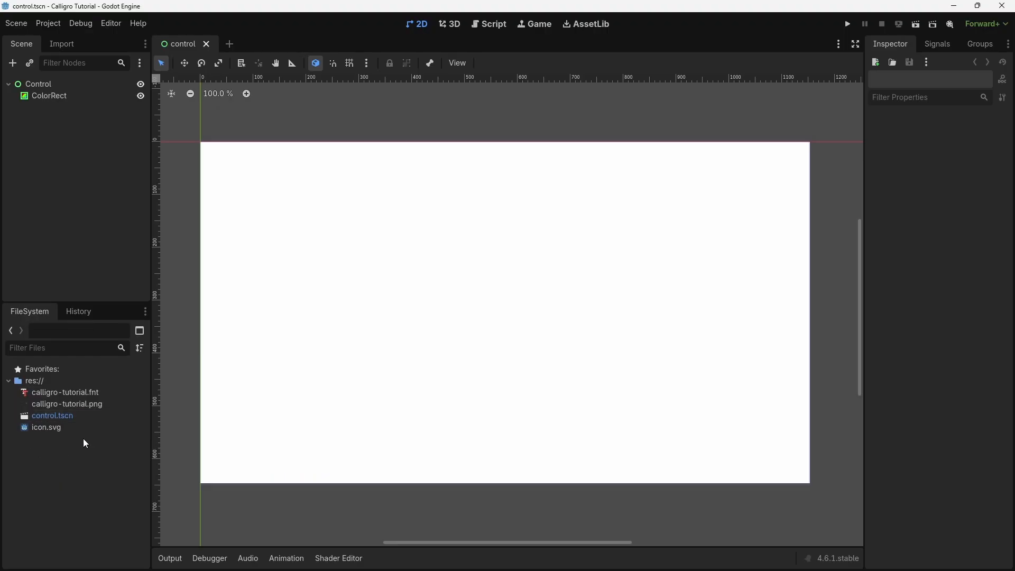
Check which import types are assigned to calligro-tutorial.fnt and calligro-tutorial.png.
{"action": "left_click", "coordinate": [64, 397]}
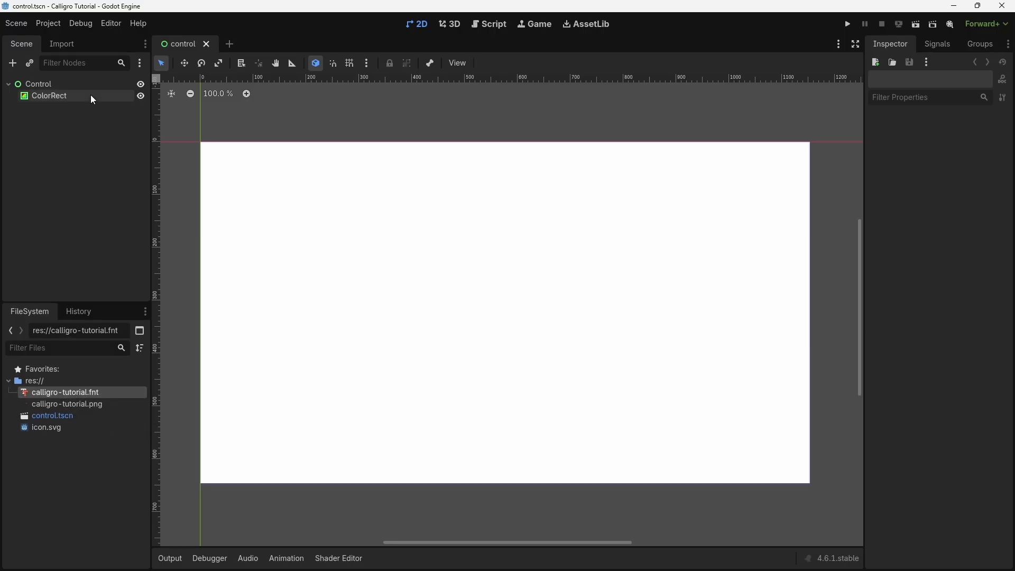
{"action": "left_click", "coordinate": [74, 45]}
{"action": "left_click", "coordinate": [109, 99]}
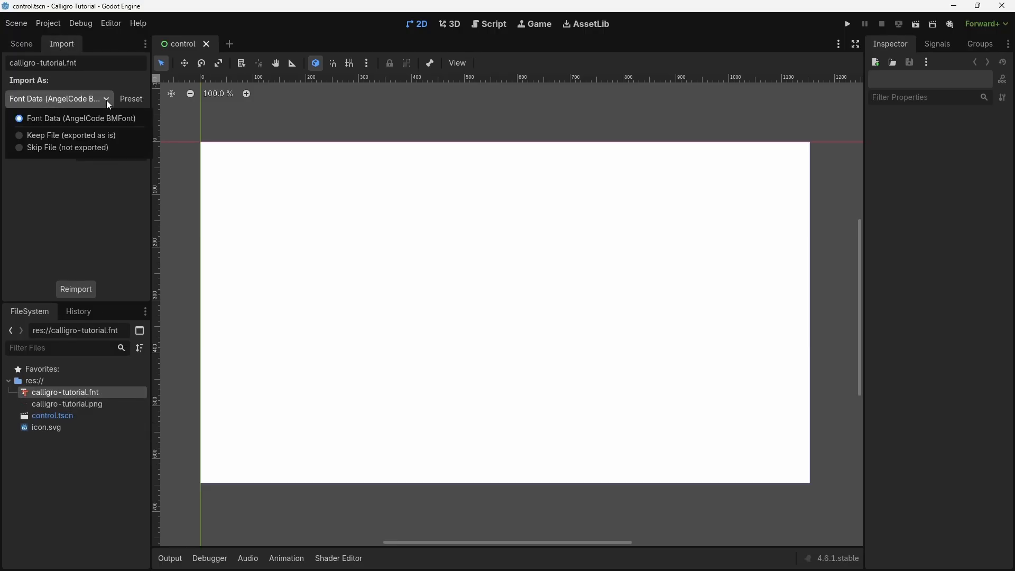
{"action": "left_click", "coordinate": [79, 209]}
{"action": "left_click", "coordinate": [94, 404]}
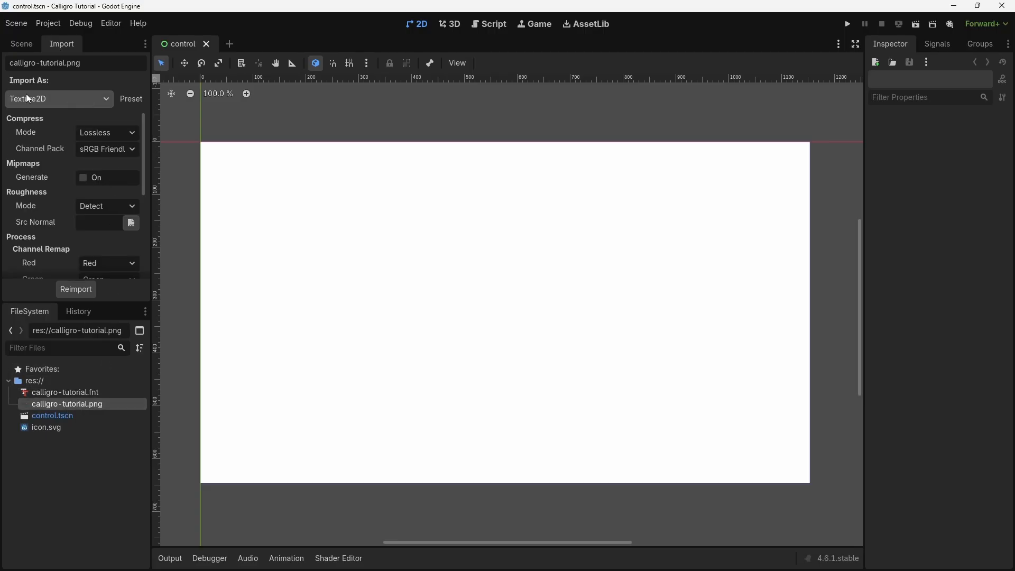
Add a Label node under Control, place it in the upper middle of the canvas and set its text to "main menu".
{"action": "left_click", "coordinate": [35, 50]}
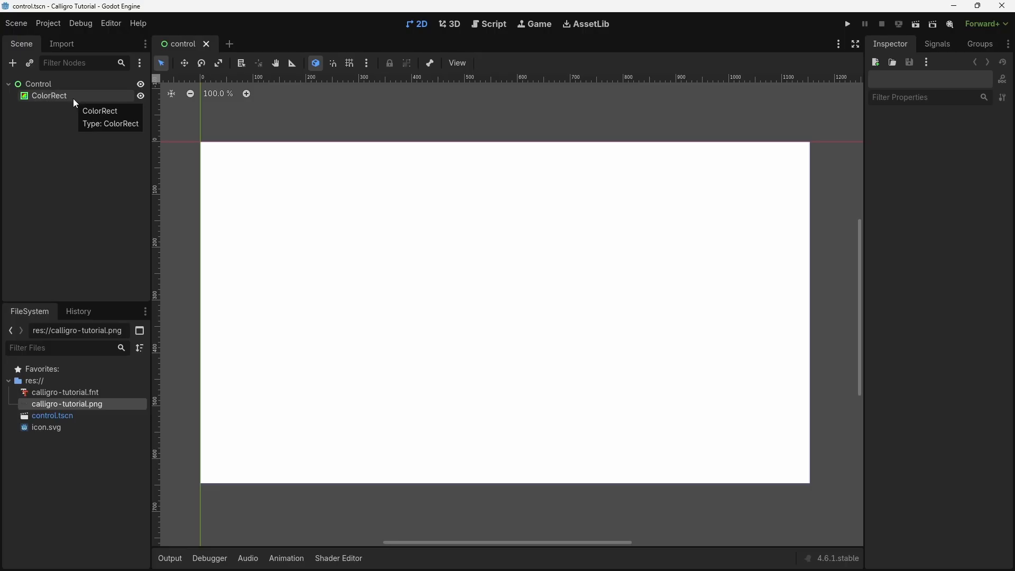
{"action": "left_click", "coordinate": [50, 86]}
{"action": "key", "text": "ctrl+a"}
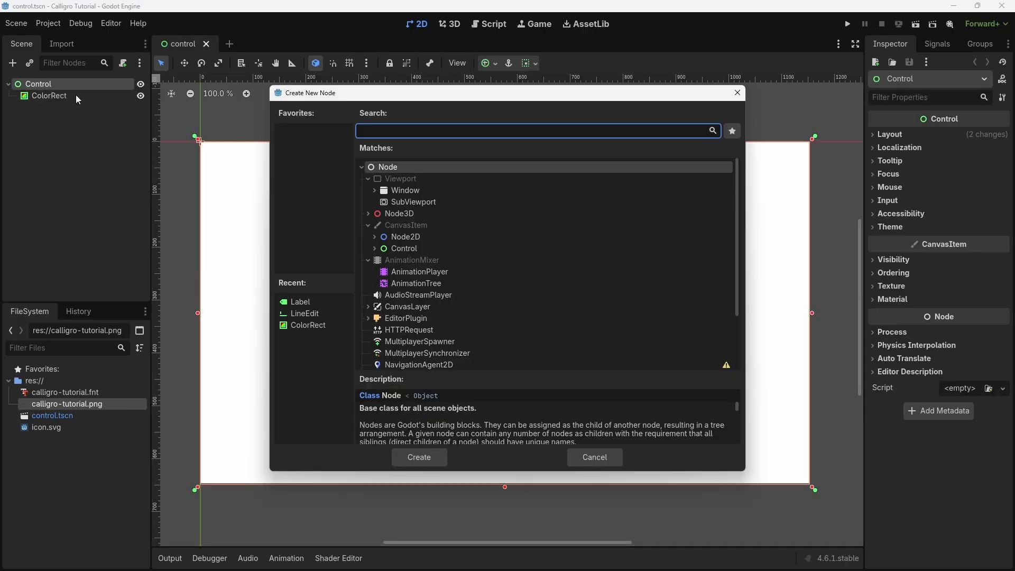
{"action": "type", "text": "label"}
{"action": "left_click", "coordinate": [414, 455]}
{"action": "left_click_drag", "start_coordinate": [213, 154], "coordinate": [472, 216]}
{"action": "left_click", "coordinate": [901, 165]}
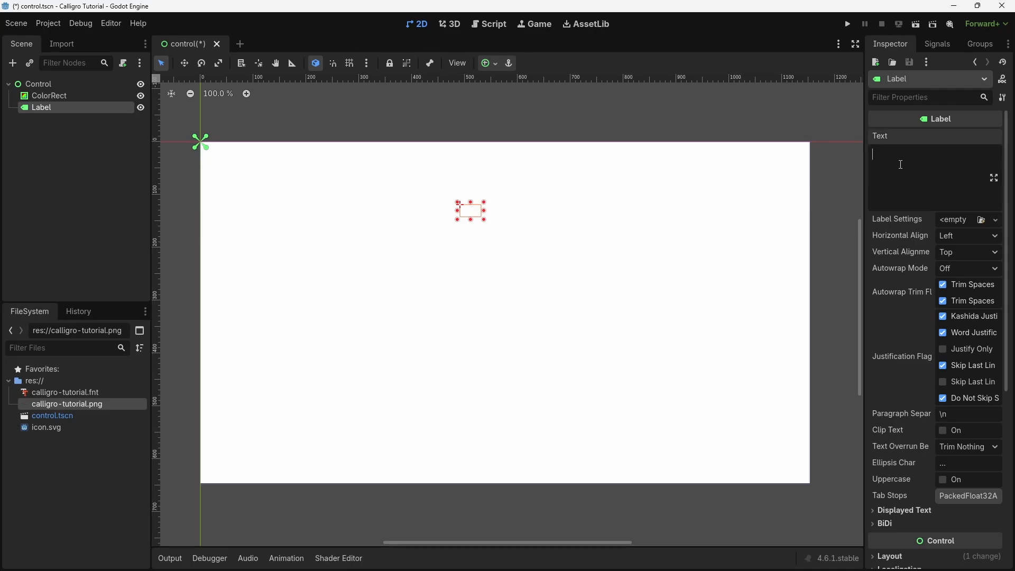
{"action": "type", "text": "main menu"}
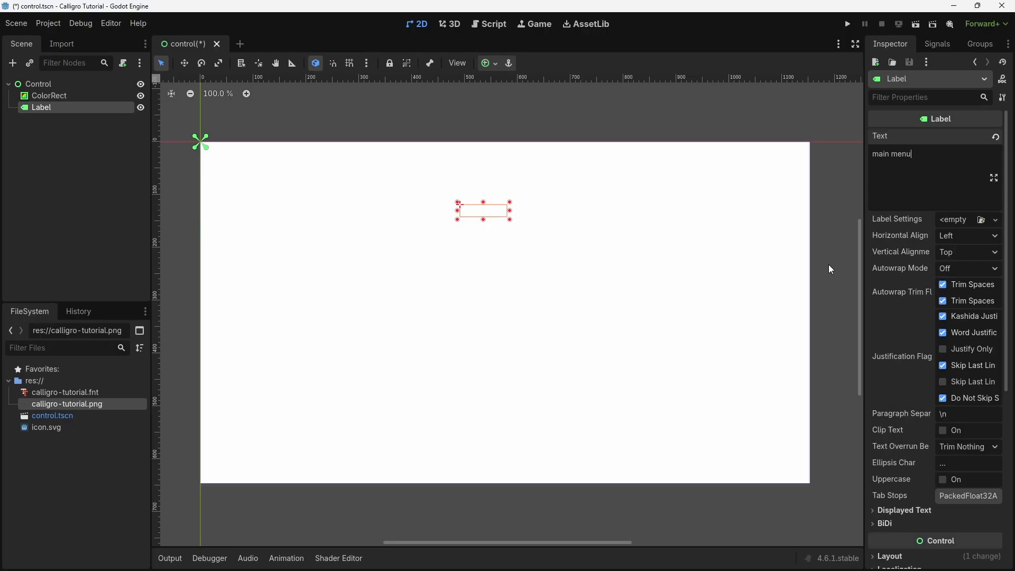
Override the Label's theme font with calligro-tutorial.fnt from the project files.
{"action": "scroll", "coordinate": [891, 275], "scroll_direction": "down", "scroll_amount": 5}
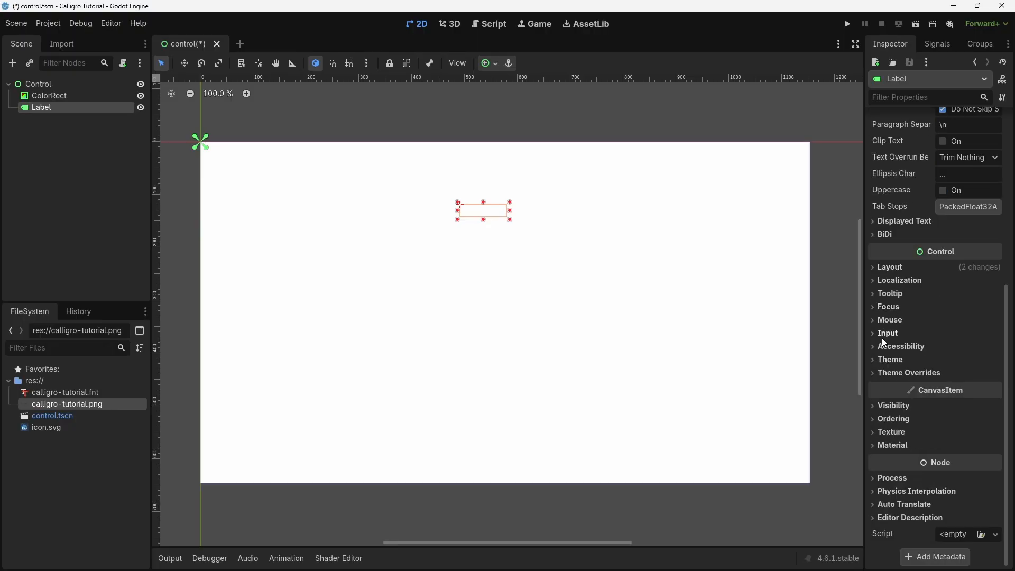
{"action": "left_click", "coordinate": [897, 374]}
{"action": "left_click", "coordinate": [892, 411]}
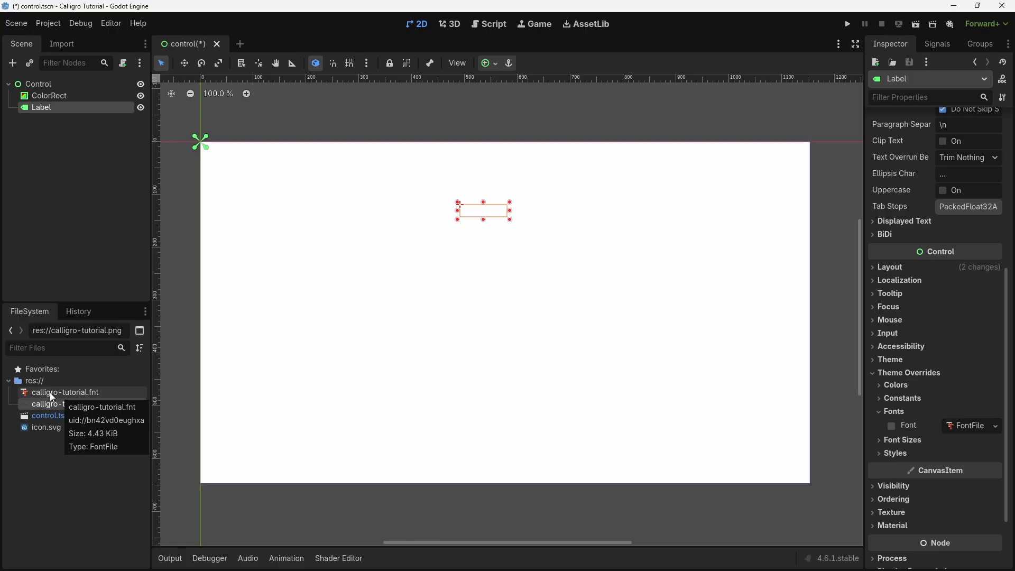
{"action": "left_click_drag", "start_coordinate": [53, 396], "coordinate": [980, 429]}
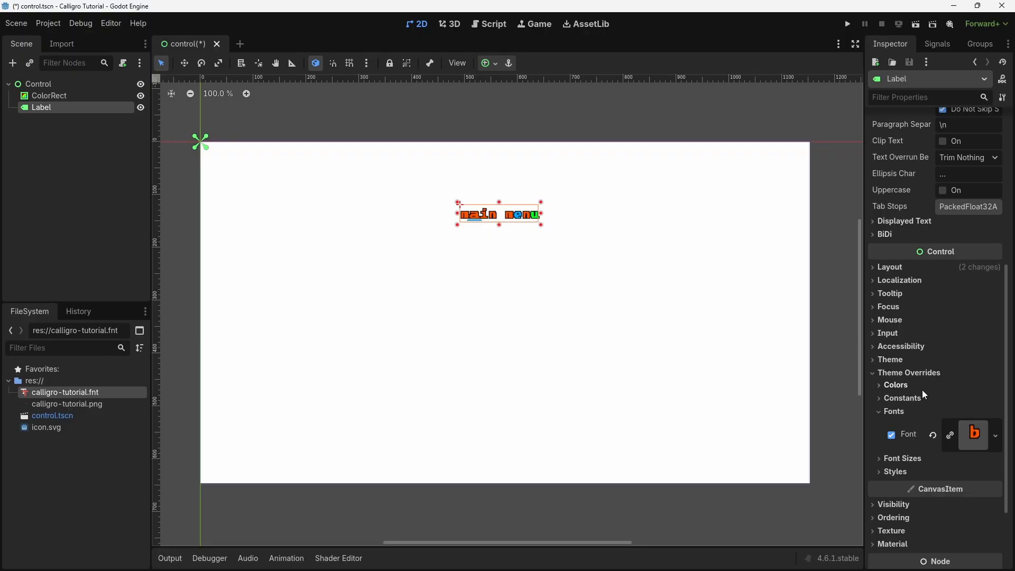
Set the Label's texture filter to Nearest.
{"action": "scroll", "coordinate": [919, 447], "scroll_direction": "down", "scroll_amount": 3}
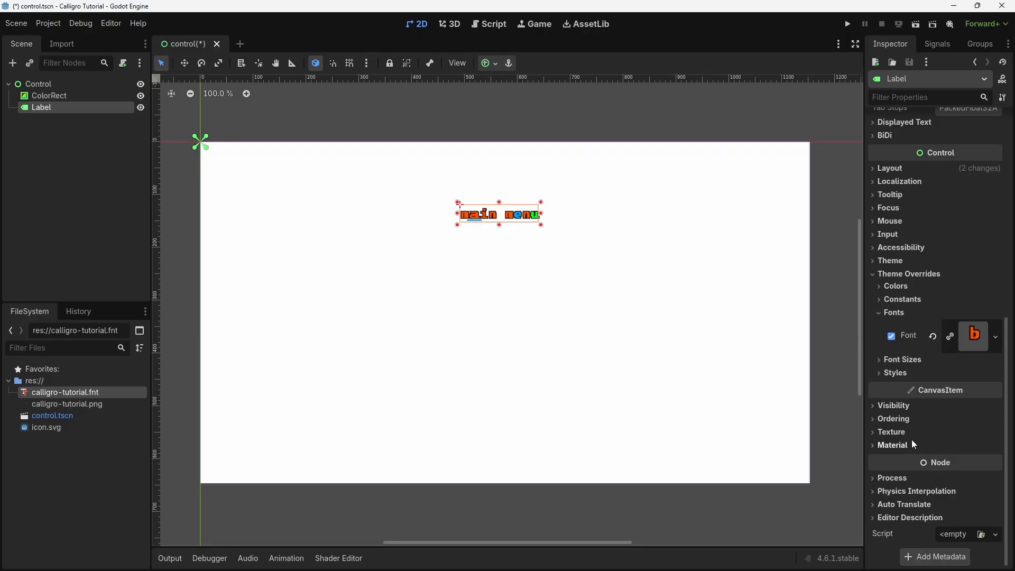
{"action": "left_click", "coordinate": [888, 431]}
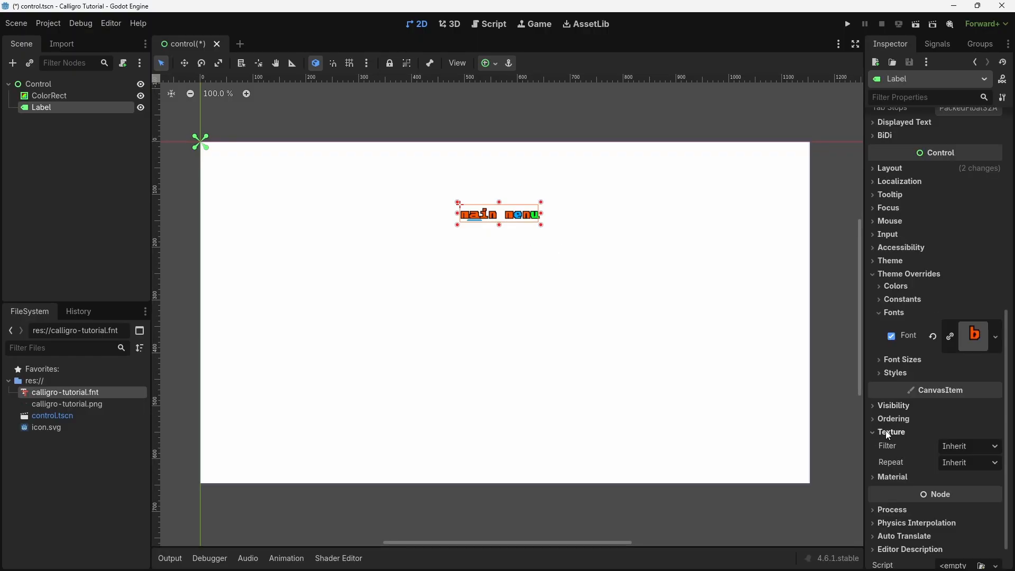
{"action": "left_click", "coordinate": [974, 449]}
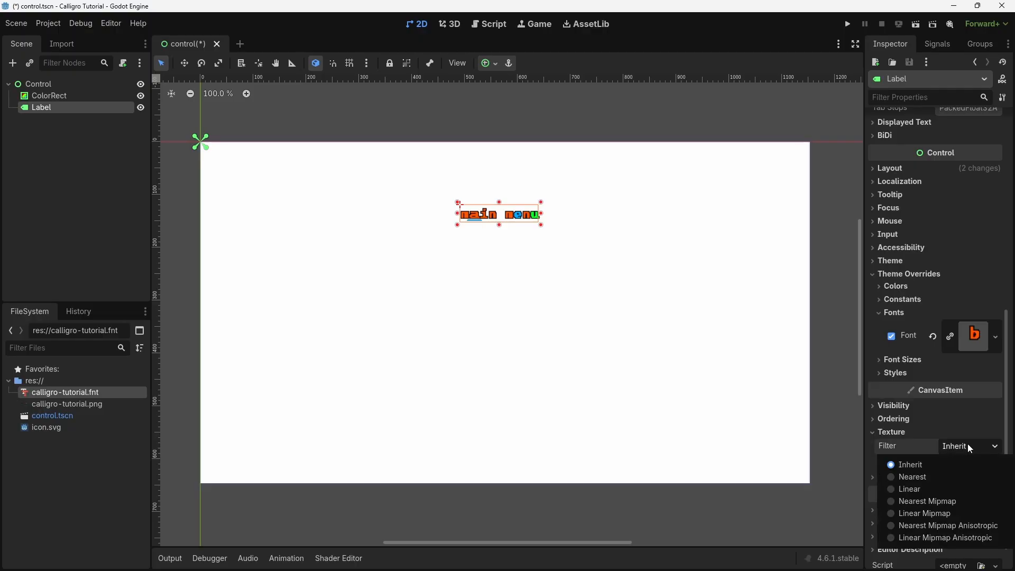
{"action": "left_click", "coordinate": [929, 478]}
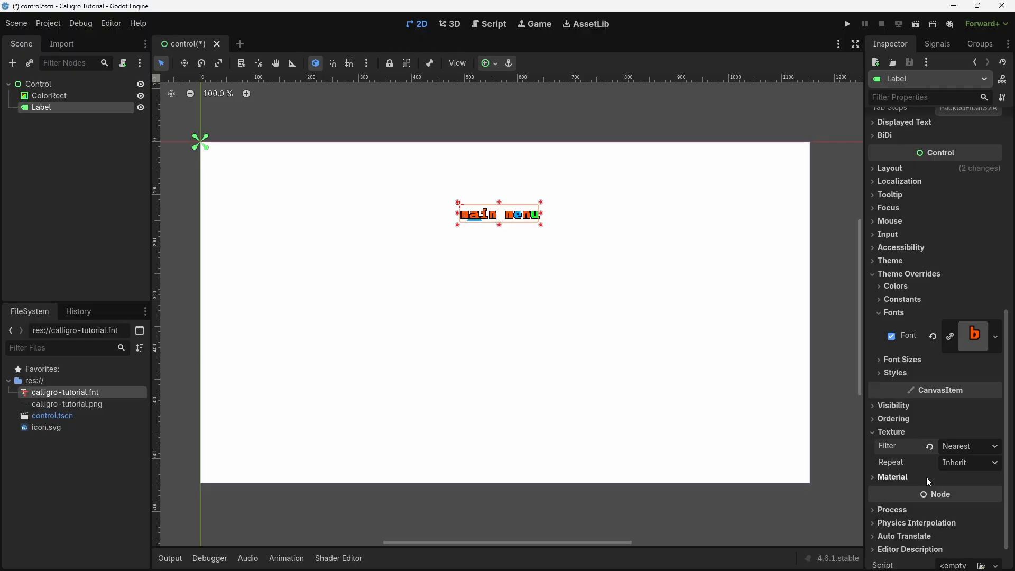
Enlarge the "main menu" label with a font size override and recentre it in the upper part of the canvas.
{"action": "scroll", "coordinate": [901, 444], "scroll_direction": "up", "scroll_amount": 4}
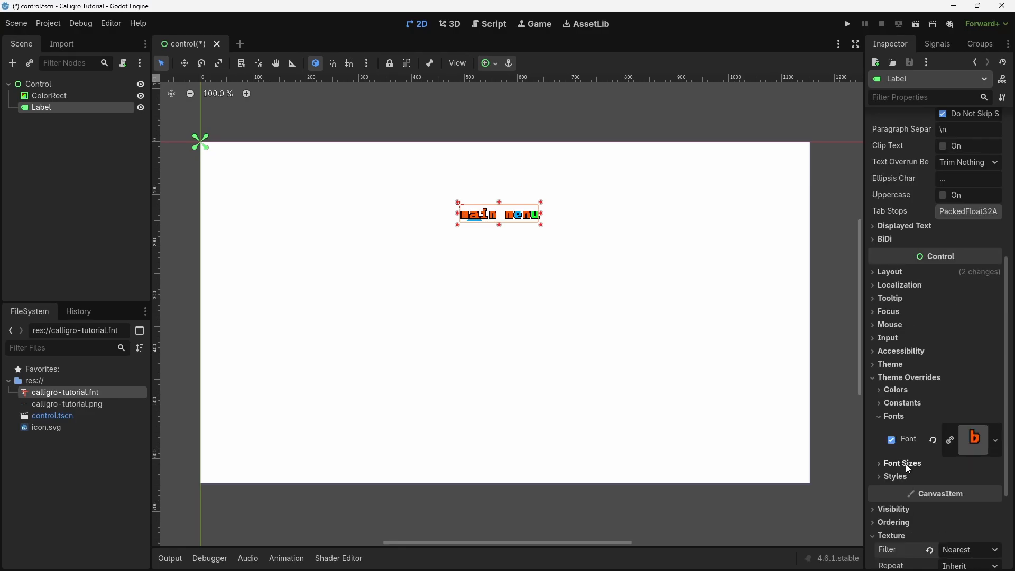
{"action": "left_click", "coordinate": [903, 463]}
{"action": "scroll", "coordinate": [998, 480], "scroll_direction": "up", "scroll_amount": 8}
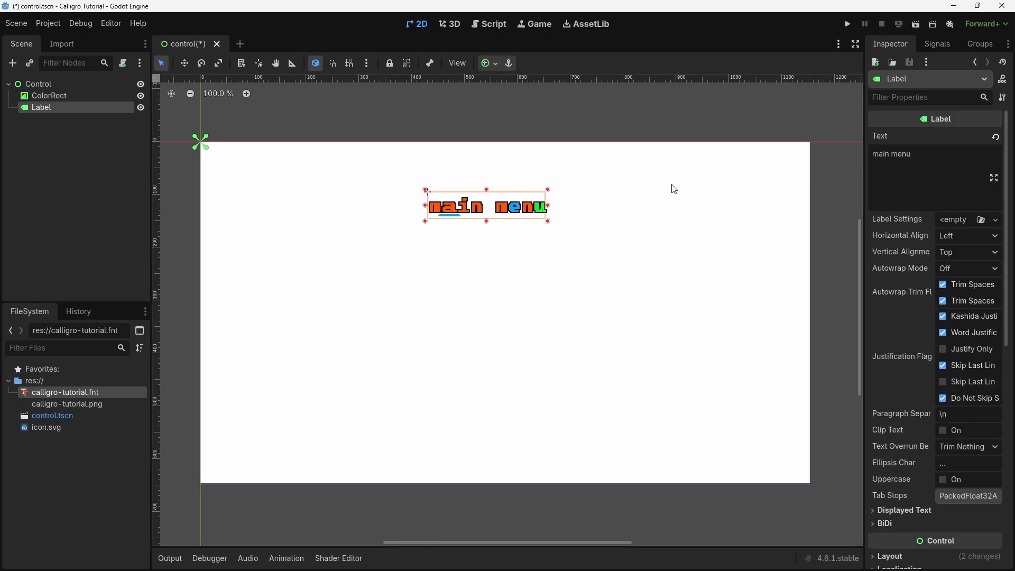
Add a LineEdit node under Control and place it directly below the "main menu" label, slightly wider than the label.
{"action": "right_click", "coordinate": [48, 83]}
{"action": "left_click", "coordinate": [84, 91]}
{"action": "type", "text": "input"}
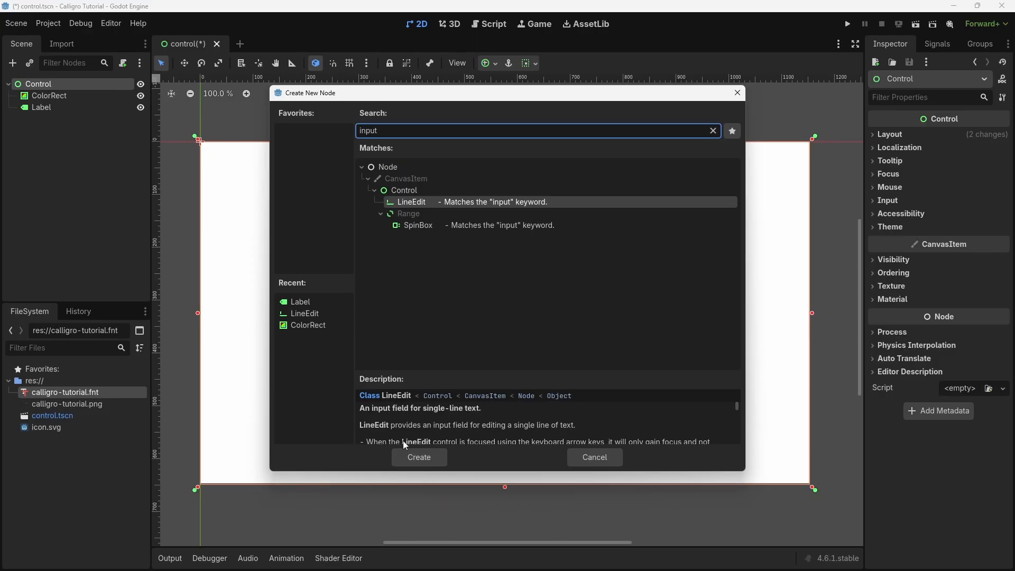
{"action": "left_click", "coordinate": [425, 454]}
{"action": "left_click_drag", "start_coordinate": [214, 148], "coordinate": [566, 240]}
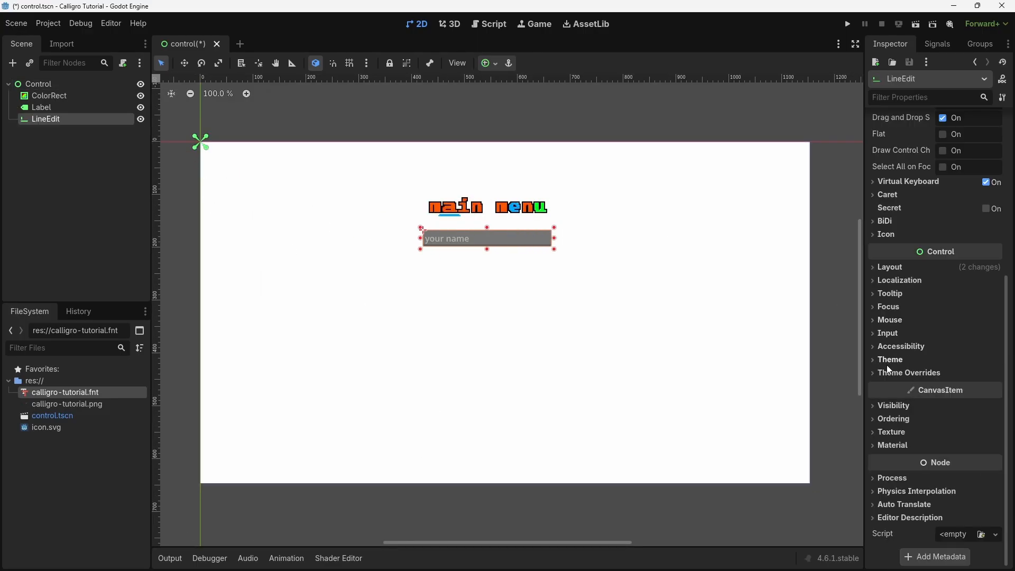
Give the LineEdit the placeholder text "your name" and override its font with calligro-tutorial.fnt.
{"action": "left_click", "coordinate": [889, 371]}
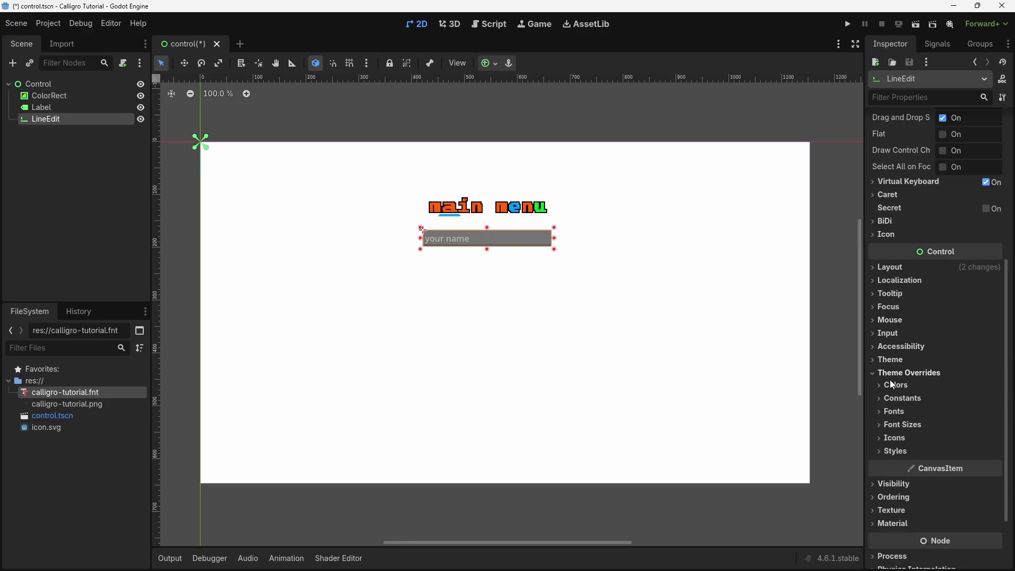
{"action": "left_click", "coordinate": [888, 411]}
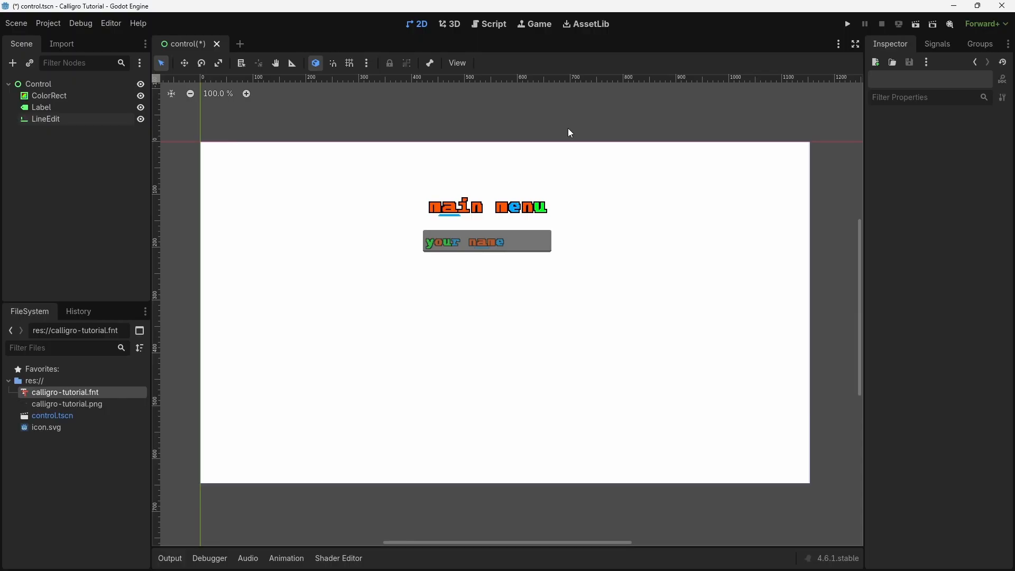
Save the scene and run the project, testing the font by entering a sample name in the input field.
{"action": "key", "text": "ctrl+s"}
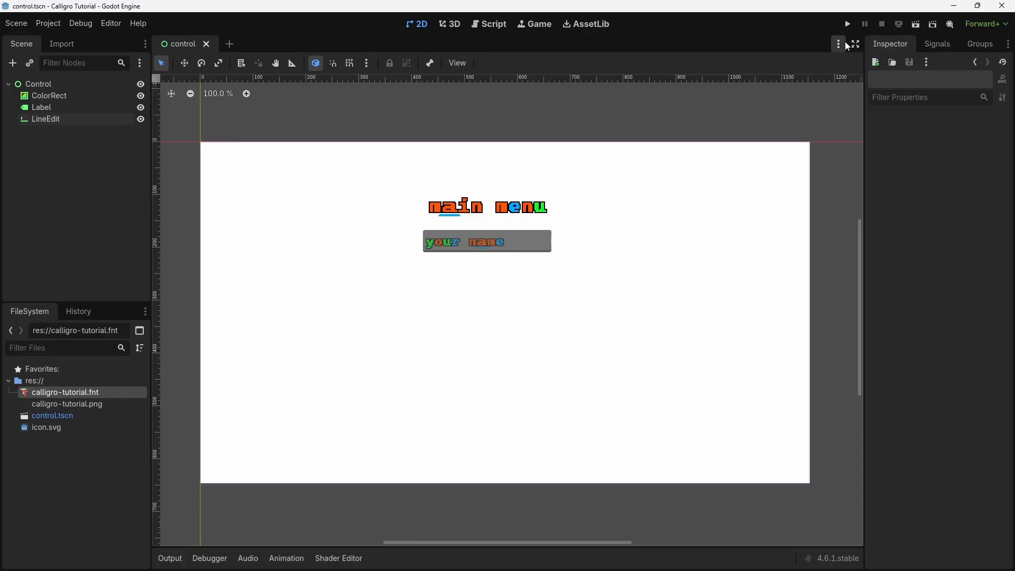
{"action": "left_click", "coordinate": [848, 25]}
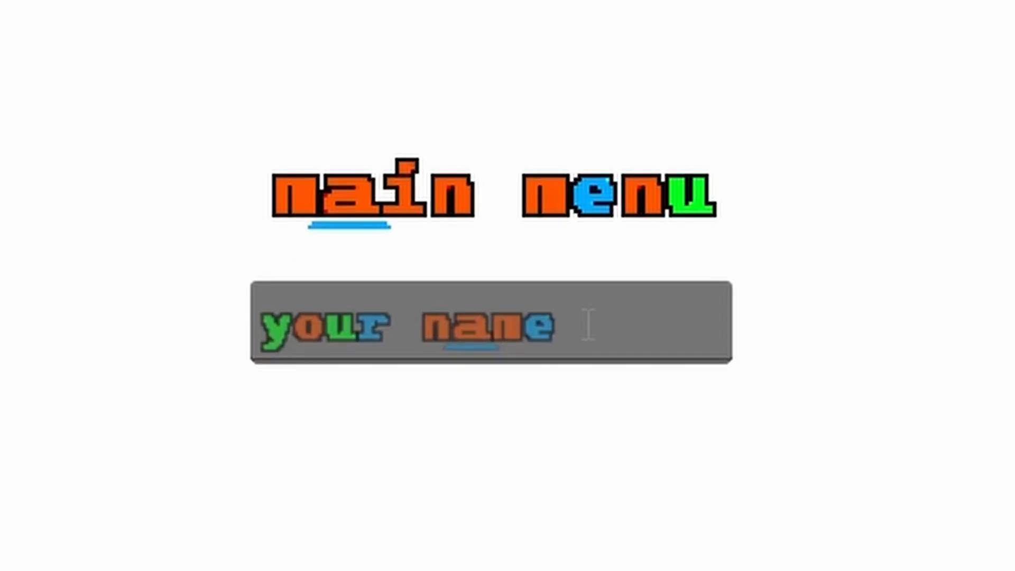
{"action": "left_click", "coordinate": [516, 214]}
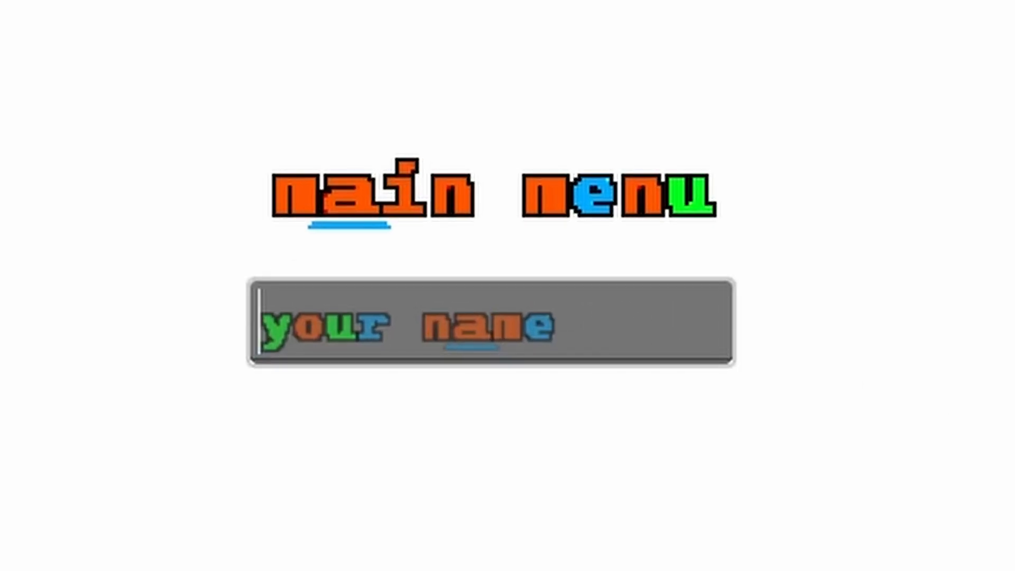
{"action": "type", "text": "voycaepo"}
{"action": "key", "text": "BackSpace"}
{"action": "key", "text": "BackSpace"}
{"action": "key", "text": "BackSpace"}
{"action": "type", "text": "wojk"}
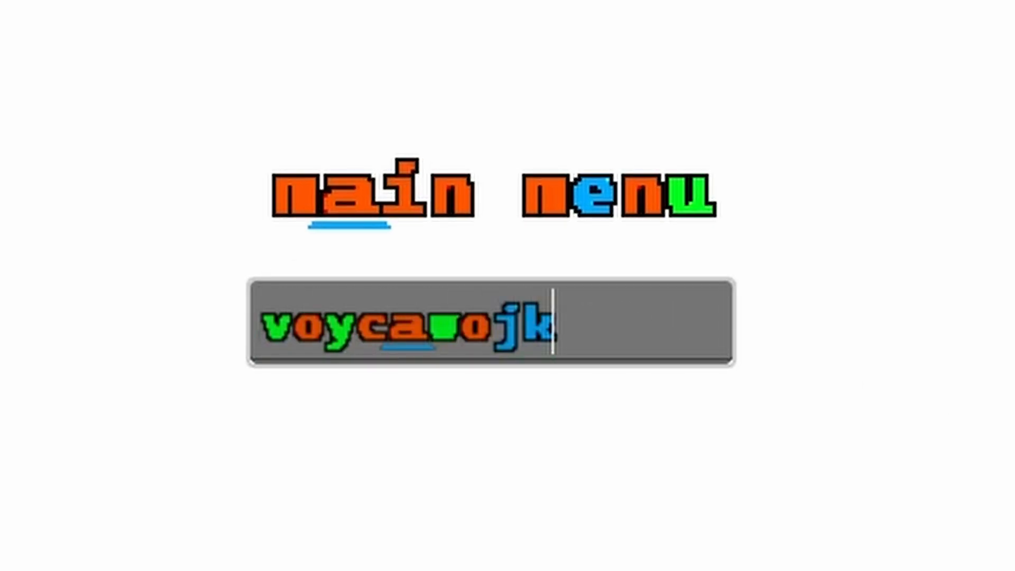
{"action": "type", "text": "a"}
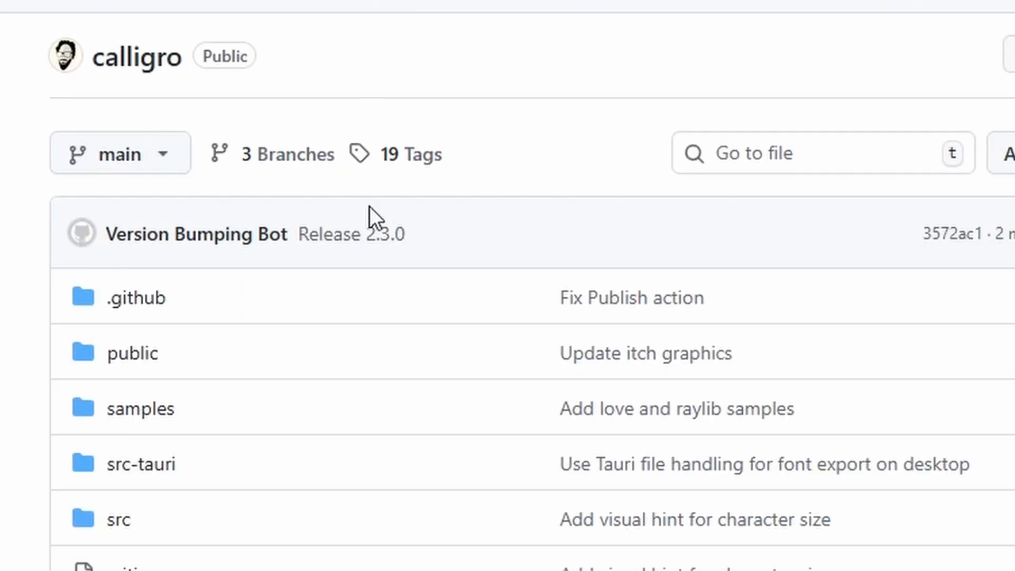
Switch to the calligro GitHub repository in the browser and open its samples folder.
{"action": "left_click", "coordinate": [160, 417]}
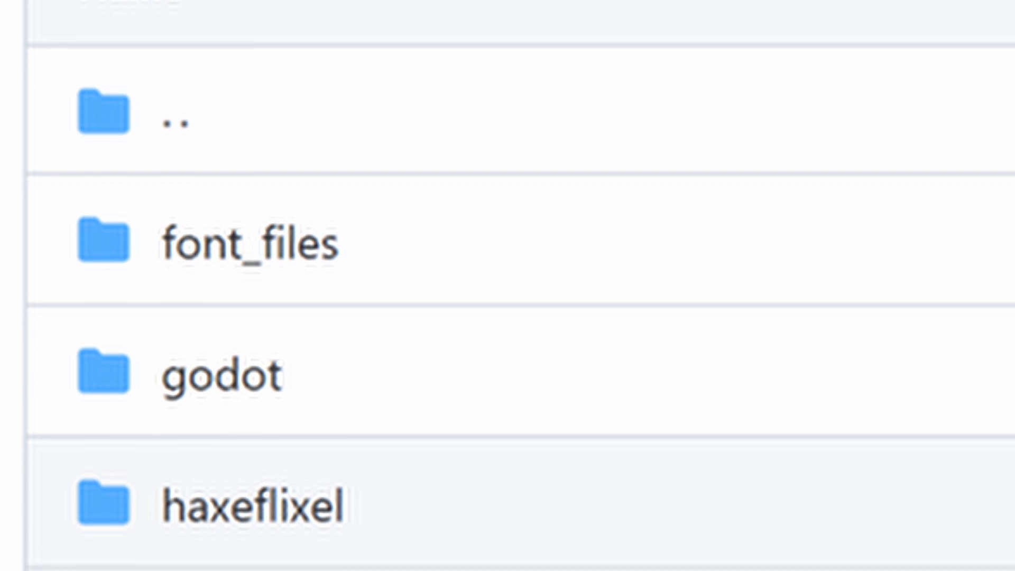